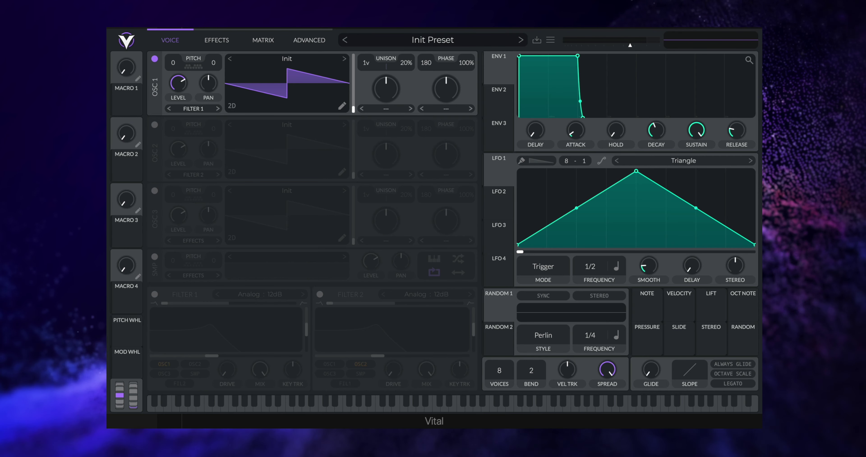
Shape Envelope 1 with a short decay, low sustain and a release of about 1 second.
left_click_drag(578, 55, 551, 106)
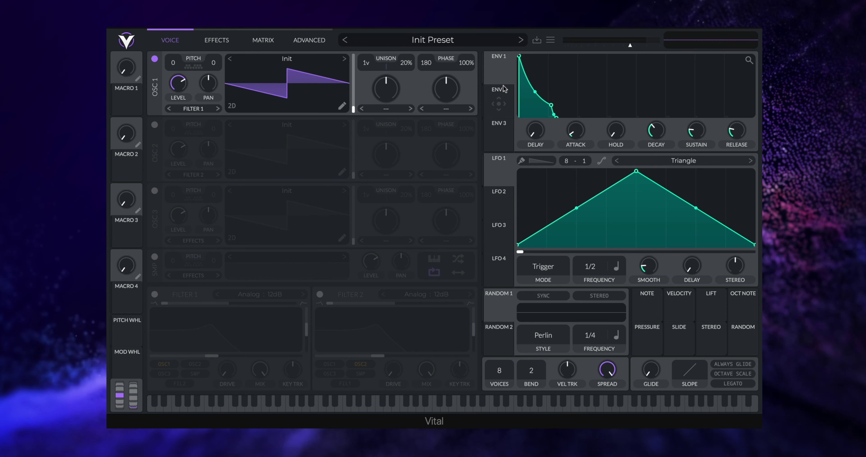
mouse_move(506, 89)
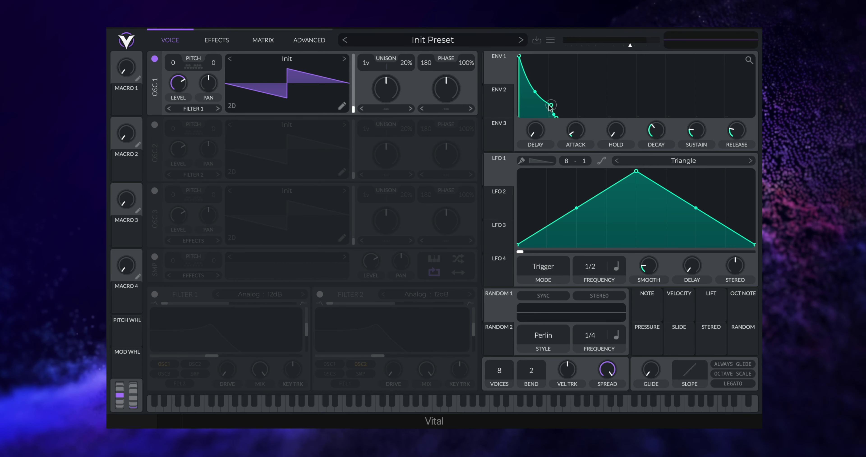
left_click_drag(551, 107, 550, 110)
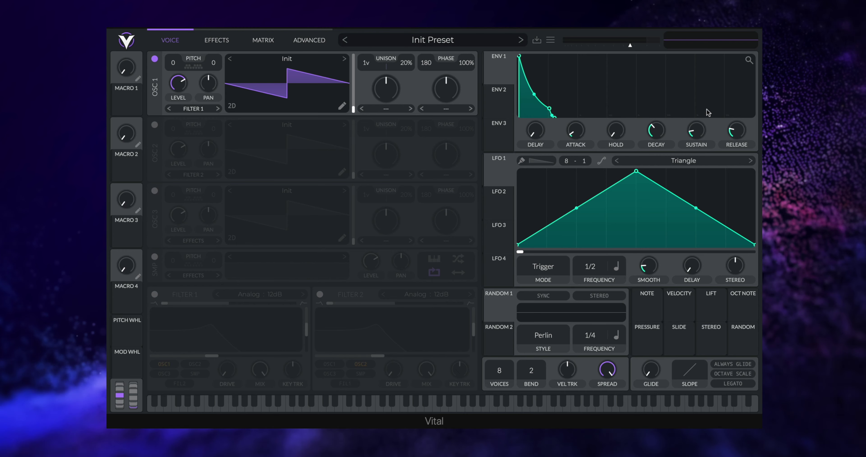
left_click_drag(743, 134, 745, 127)
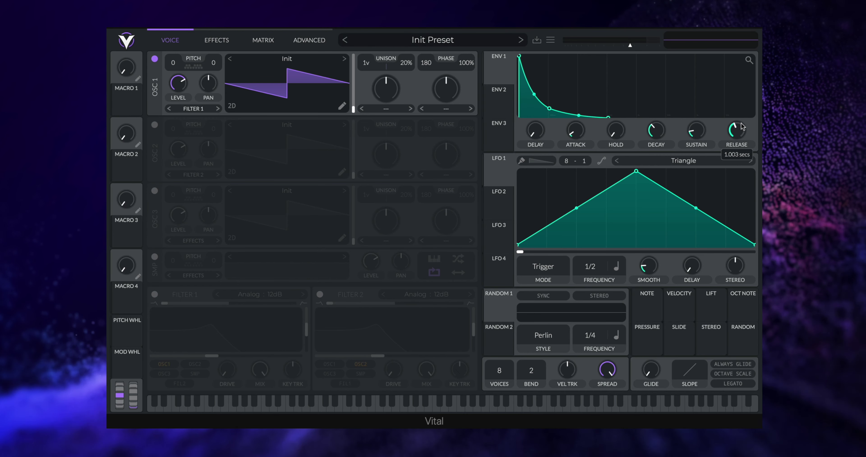
scroll(739, 129, "up", 2)
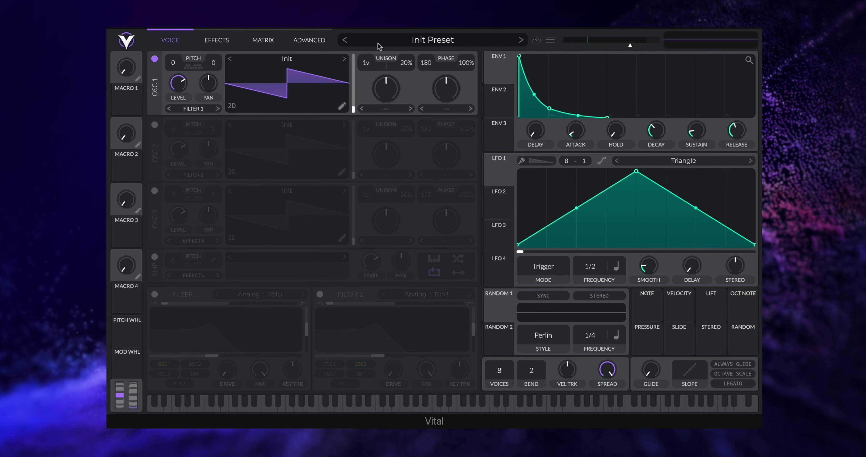
Set oscillator 1 to 3 unison voices with 6% detune and 51% phase randomization.
left_click(386, 109)
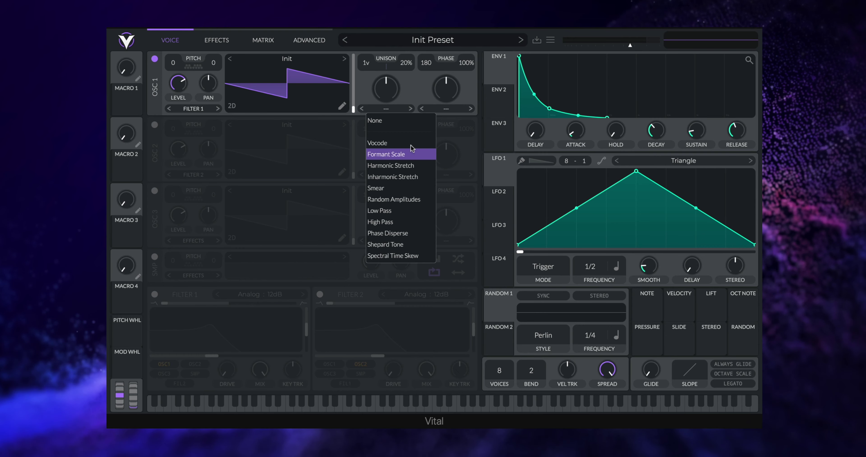
left_click(408, 116)
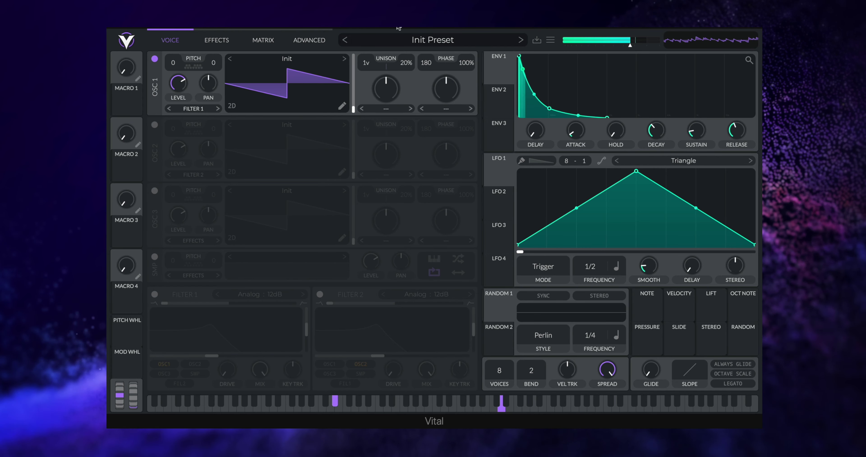
left_click_drag(366, 64, 409, 70)
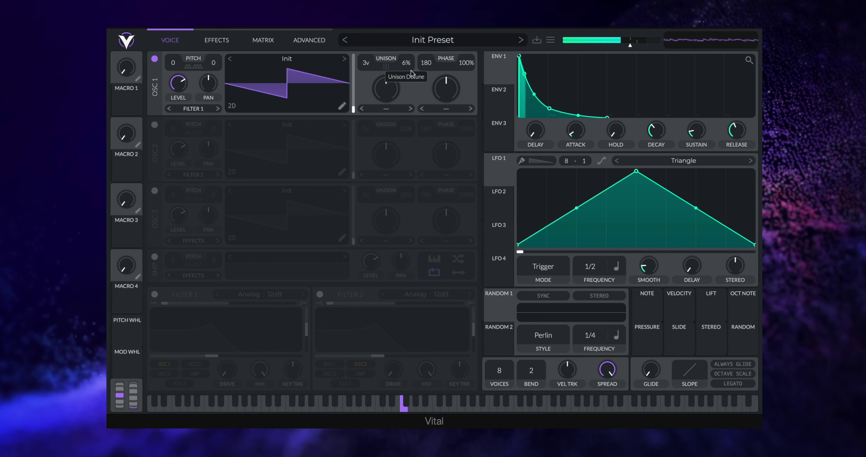
left_click_drag(467, 62, 464, 145)
left_click_drag(474, 114, 472, 129)
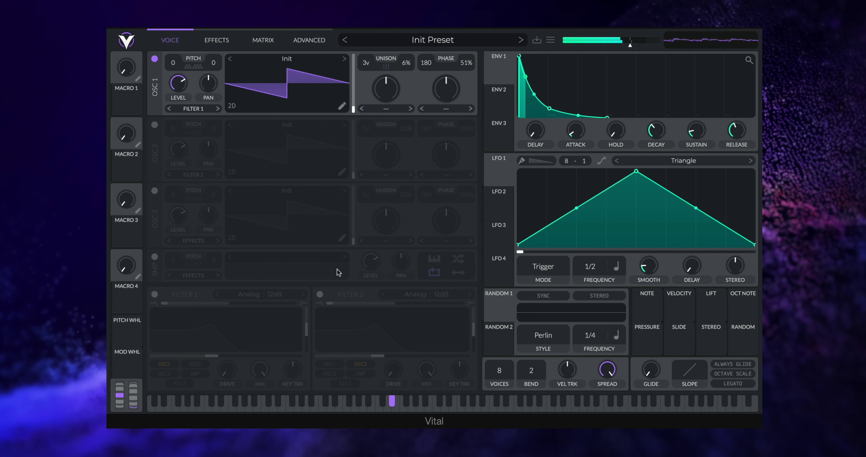
Shape Envelope 2 into a short pluck with a quick decay and almost no sustain.
left_click(499, 99)
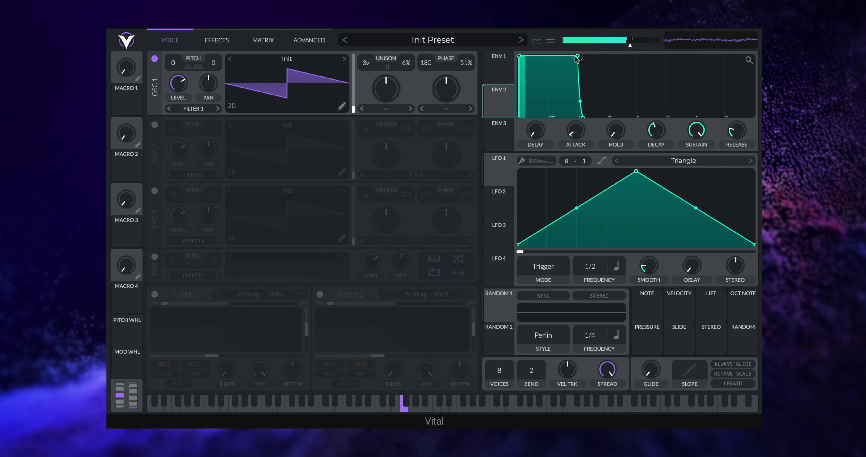
left_click_drag(577, 56, 534, 114)
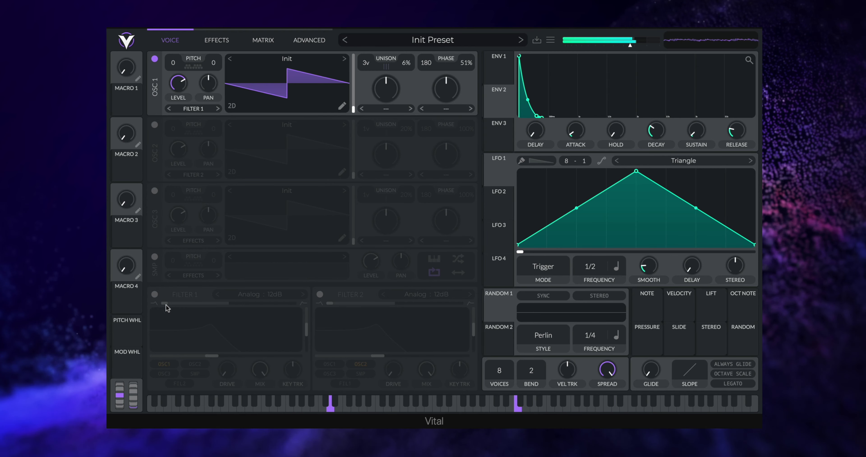
Enable Filter 1 as a Ladder 12dB filter with reduced resonance and a cutoff of about -11.45 semitones.
left_click(155, 294)
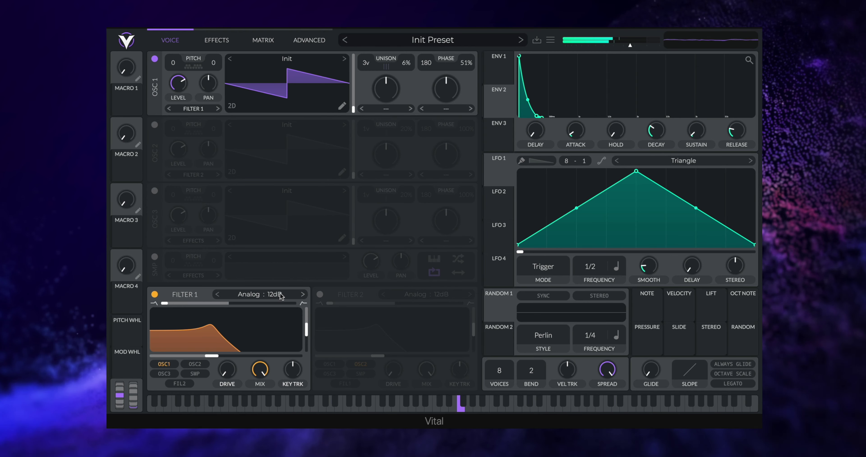
left_click(308, 296)
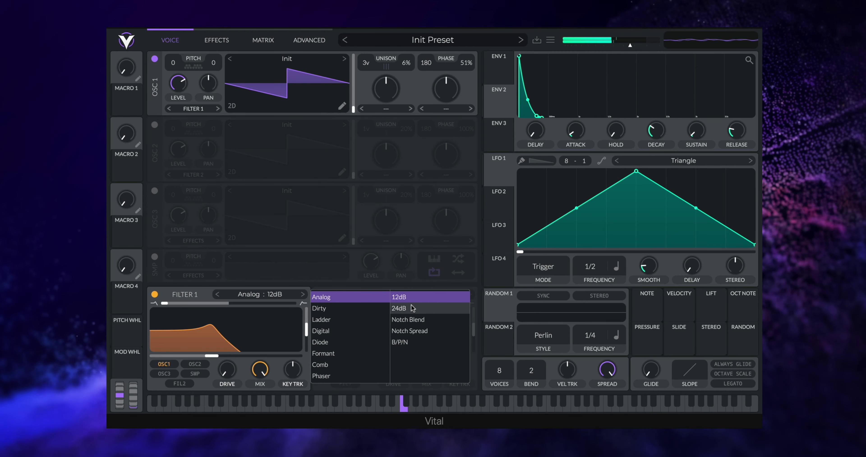
left_click(401, 309)
left_click(321, 319)
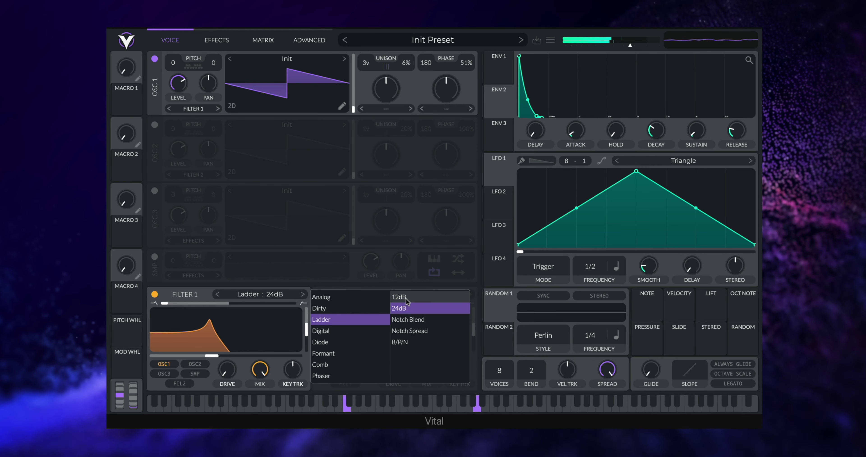
left_click(399, 296)
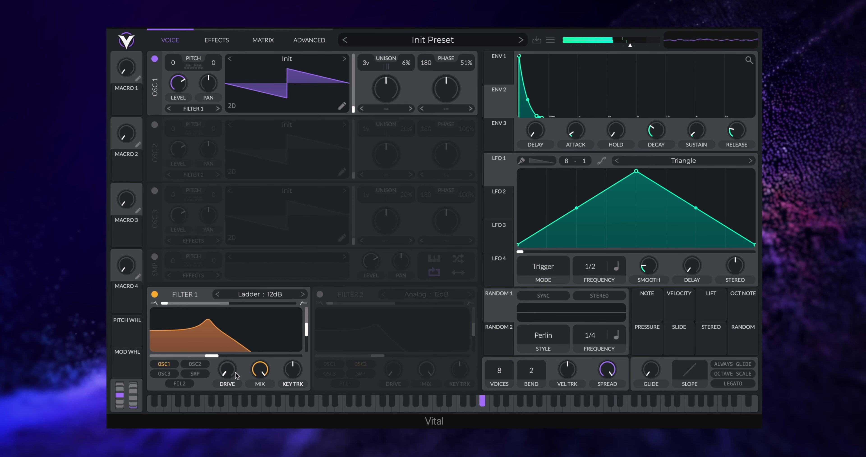
left_click_drag(307, 330, 295, 351)
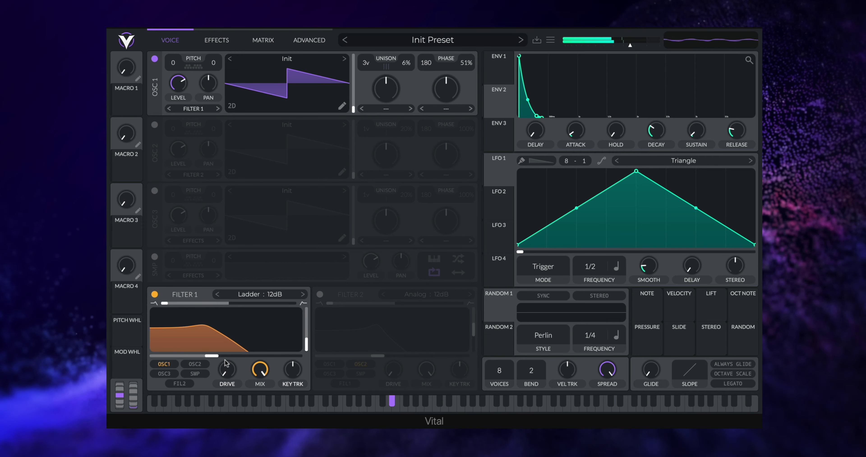
left_click_drag(212, 355, 195, 356)
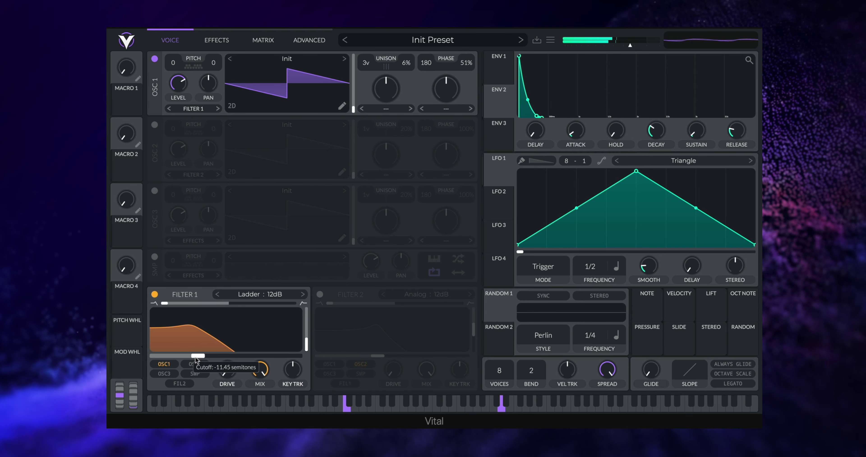
Modulate Filter 1's cutoff with Envelope 2 and velocity, giving Envelope 2 a decay of about 0.286 secs, low sustain and a longer release.
left_click_drag(499, 104, 226, 332)
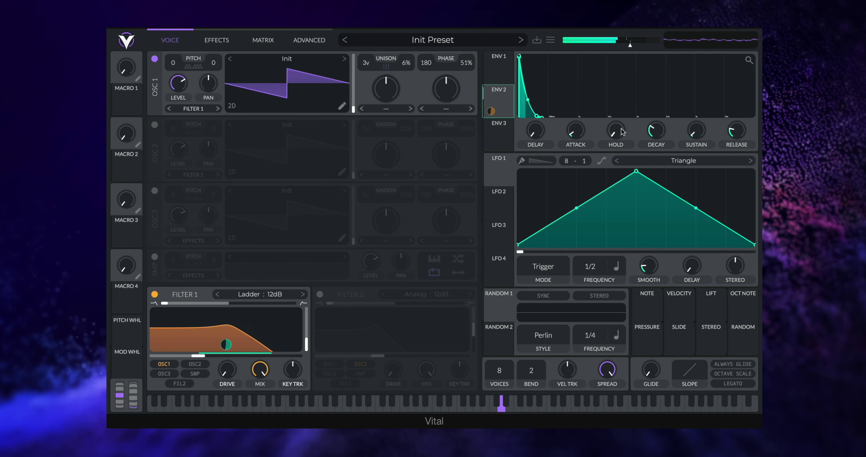
left_click_drag(658, 135, 729, 128)
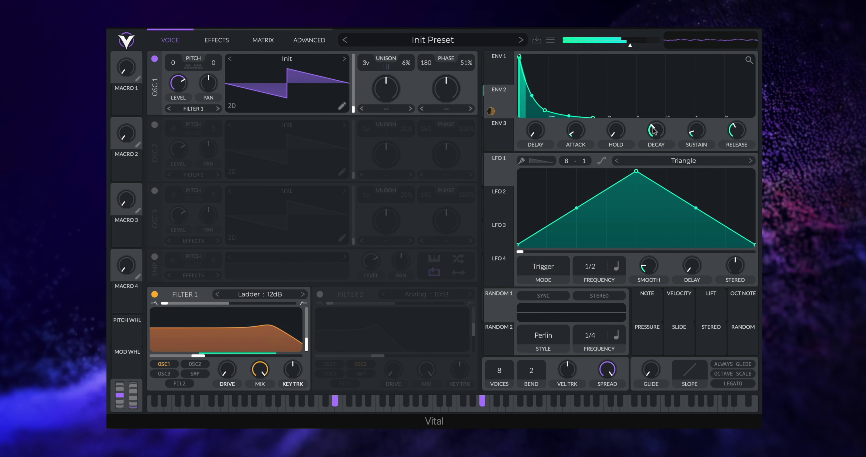
left_click_drag(652, 131, 652, 131)
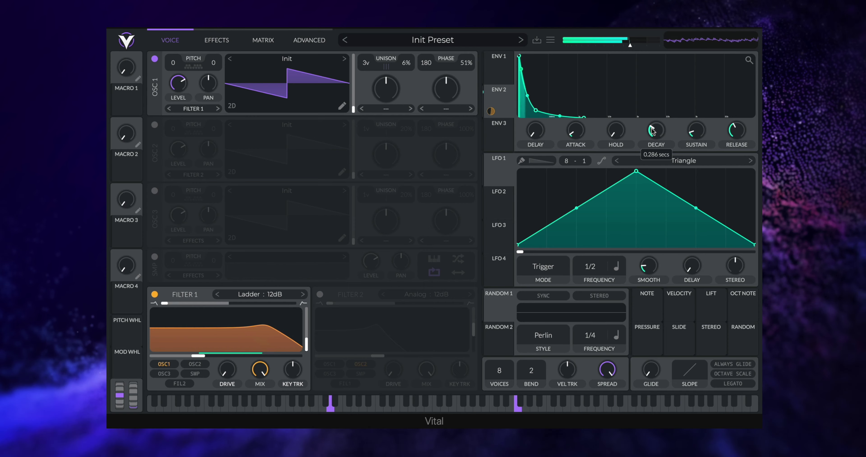
left_click_drag(677, 315, 226, 353)
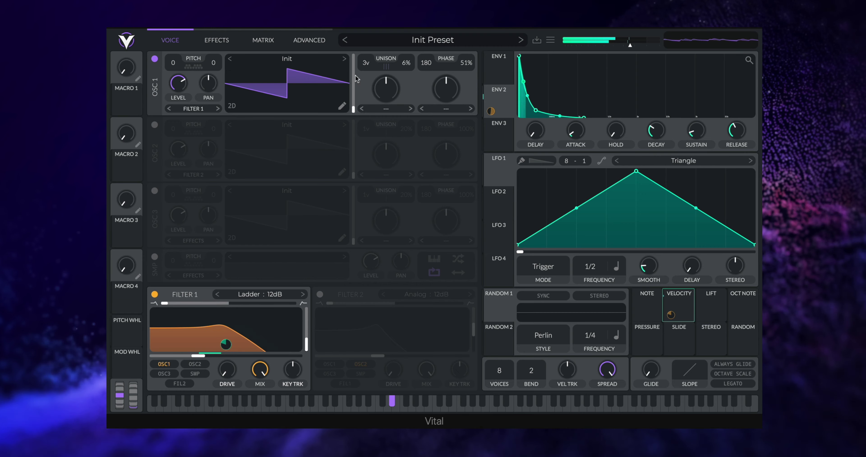
Choose Smear as oscillator 1's spectral morph and turn its amount down to zero.
left_click(383, 109)
left_click(392, 188)
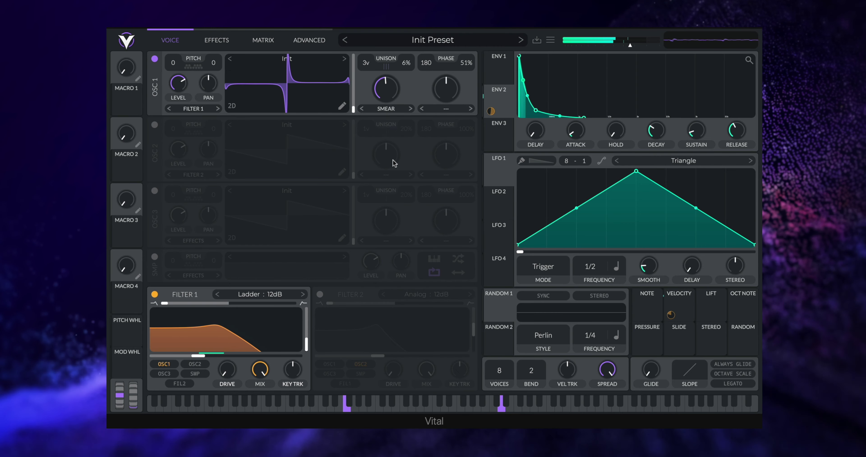
mouse_move(387, 91)
left_mouse_down()
mouse_move(393, 68)
mouse_move(396, 111)
left_mouse_up()
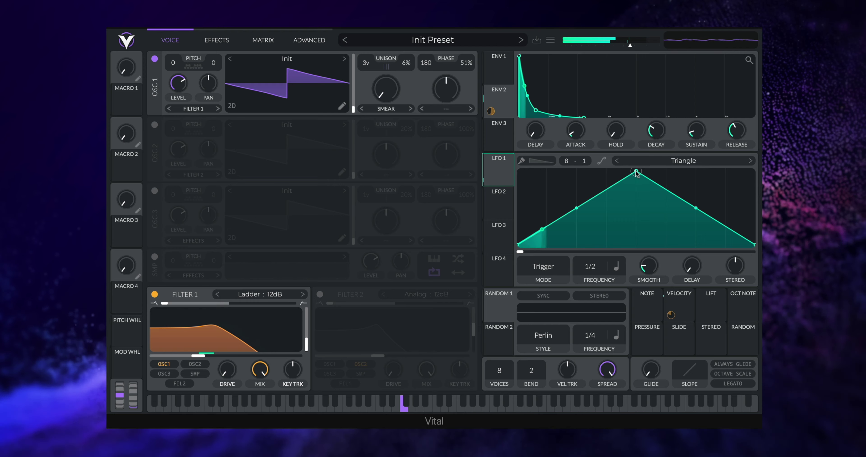
Reshape LFO 1 into a steep falling curve and set its frequency in seconds to 0.079 secs.
left_click_drag(636, 172, 521, 162)
left_click_drag(637, 208, 598, 298)
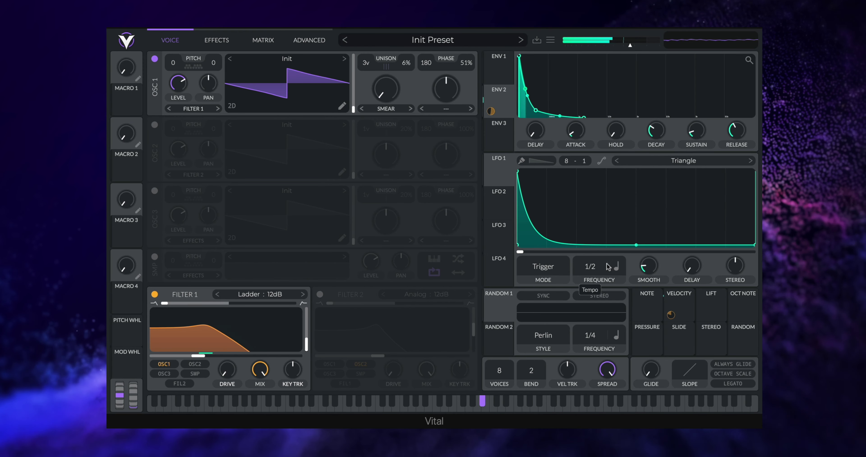
left_click(616, 266)
left_click(612, 281)
left_click_drag(592, 269, 598, 256)
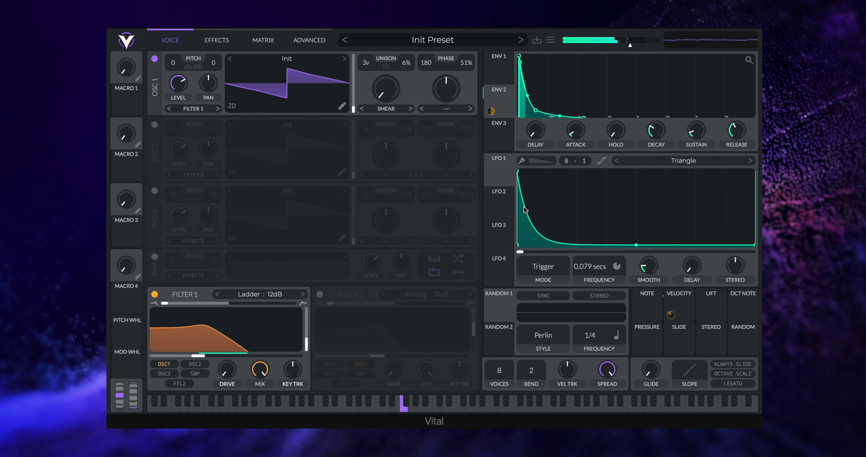
Modulate oscillator 1's Smear amount with LFO 1 at reduced depth and set the LFO's frequency to 0.337 secs.
left_click_drag(499, 172, 384, 90)
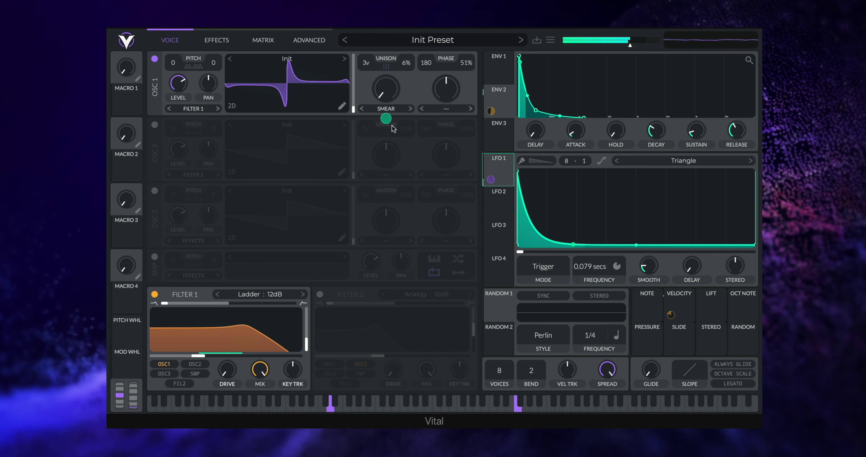
mouse_move(386, 118)
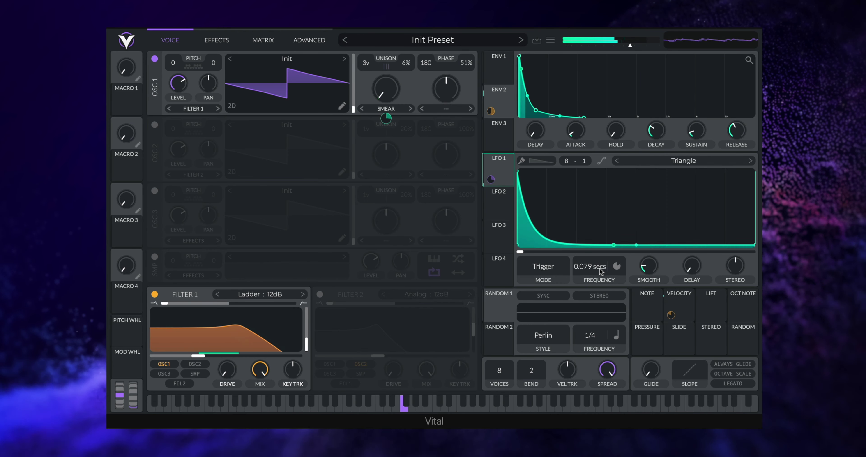
mouse_move(590, 262)
left_mouse_down()
mouse_move(588, 286)
mouse_move(589, 273)
left_mouse_up()
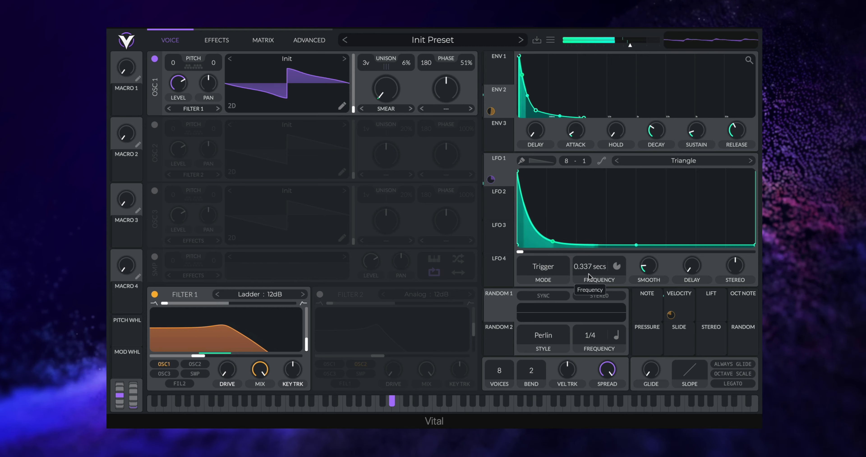
Bypass the LFO 1 modulation of Smear and re-enable it to compare the sound.
right_click(491, 180)
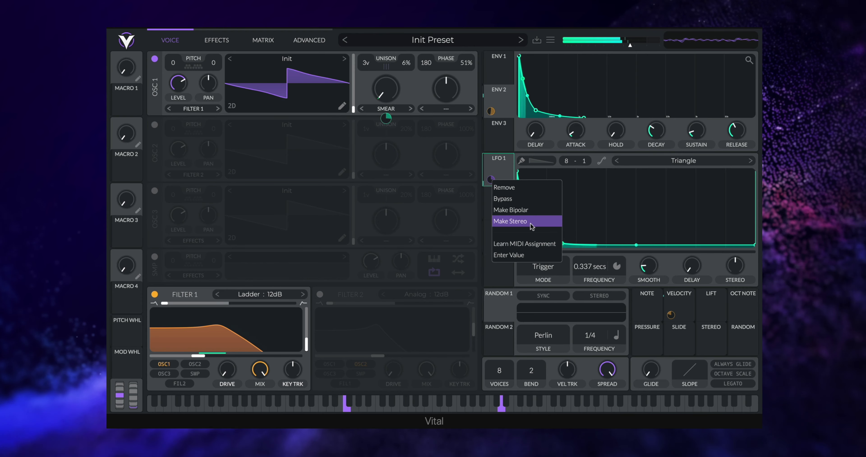
left_click(530, 201)
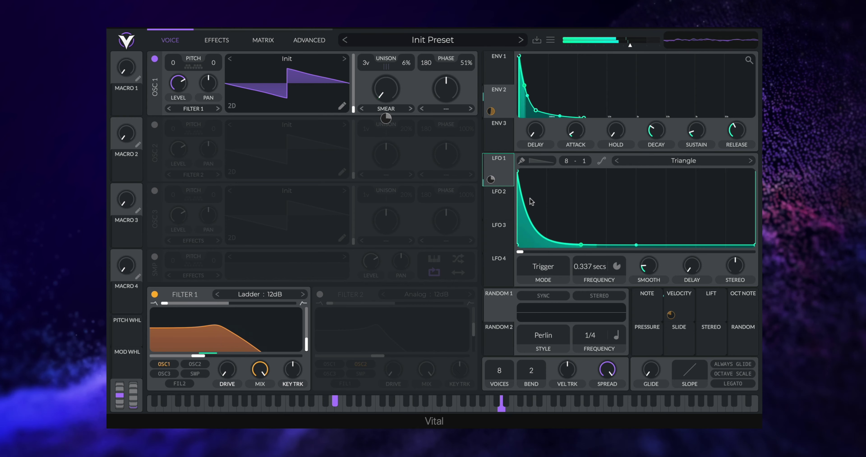
right_click(491, 180)
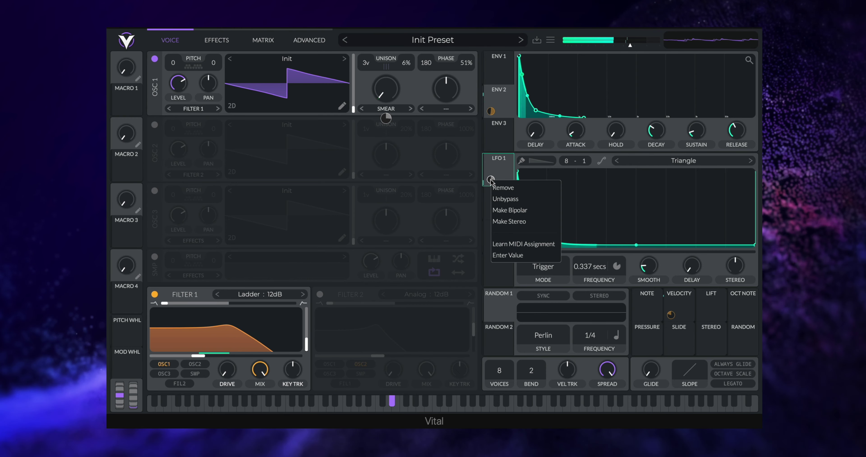
left_click(506, 200)
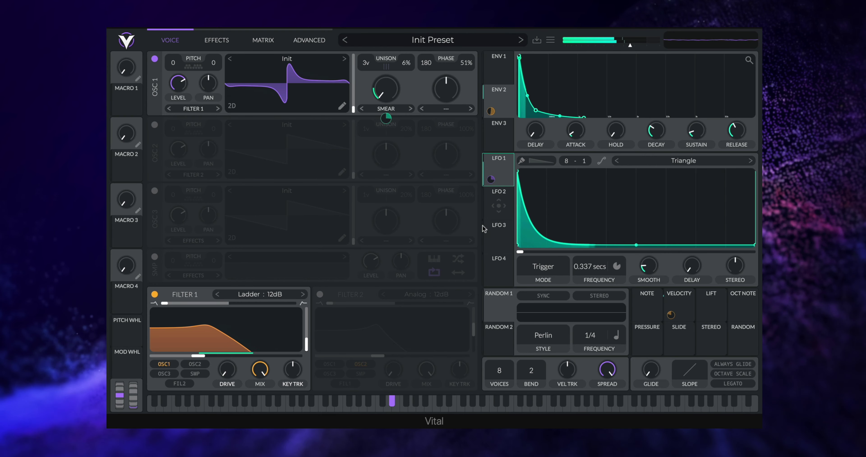
Set oscillator 1's unison stack to Octave in the advanced settings and return to the voice view.
left_click(309, 40)
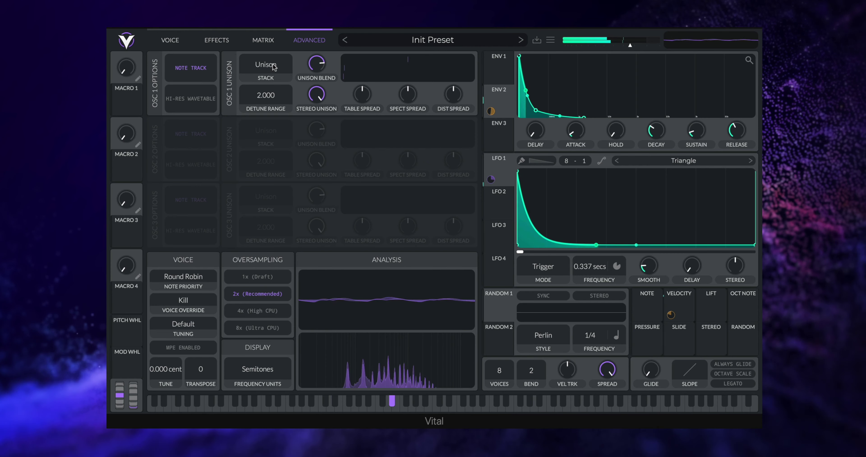
left_click(271, 65)
left_click(257, 125)
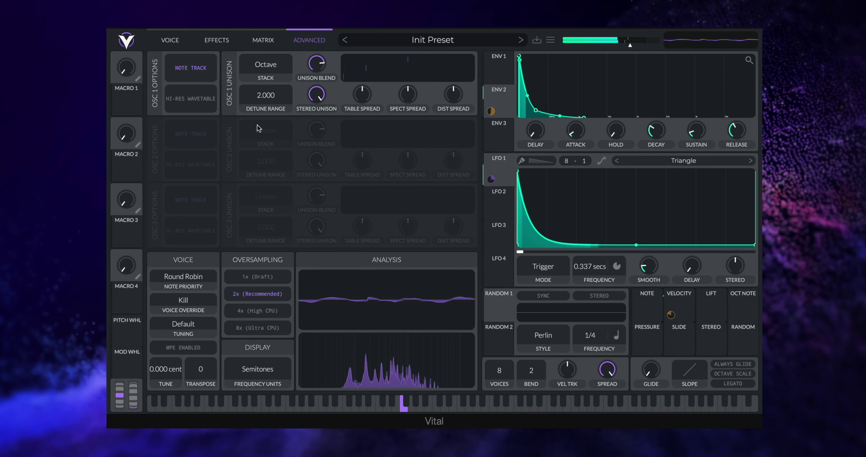
left_click(178, 40)
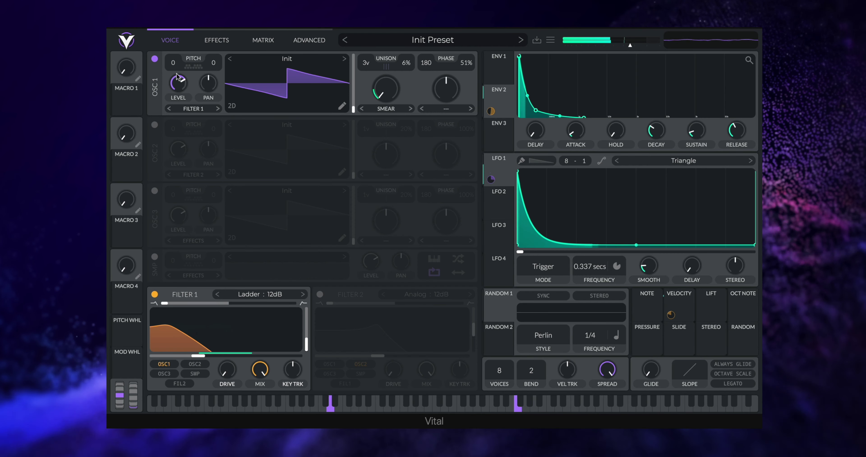
Transpose oscillator 1 to -12 semitones and compare the Unison stack with Octave, leaving the stack on Octave.
left_click_drag(173, 63, 174, 97)
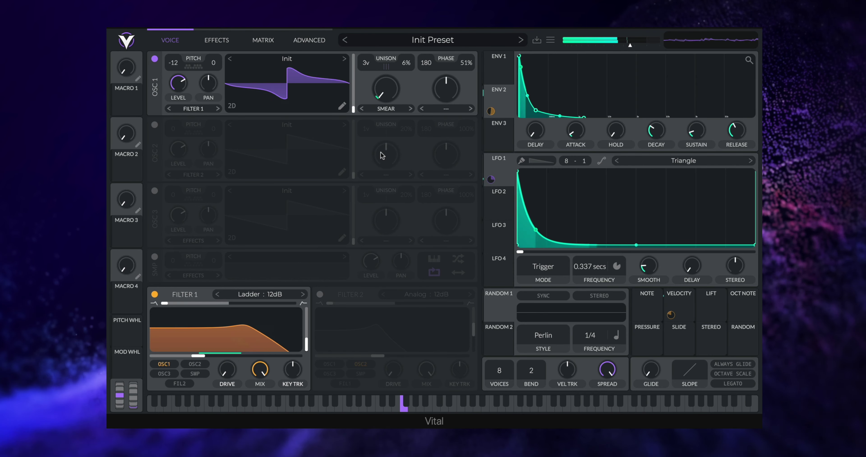
left_click(307, 40)
left_click(263, 70)
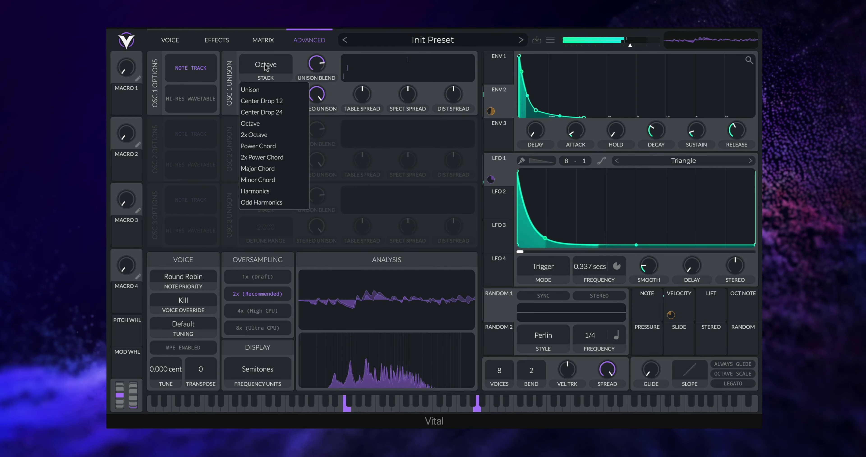
left_click(263, 90)
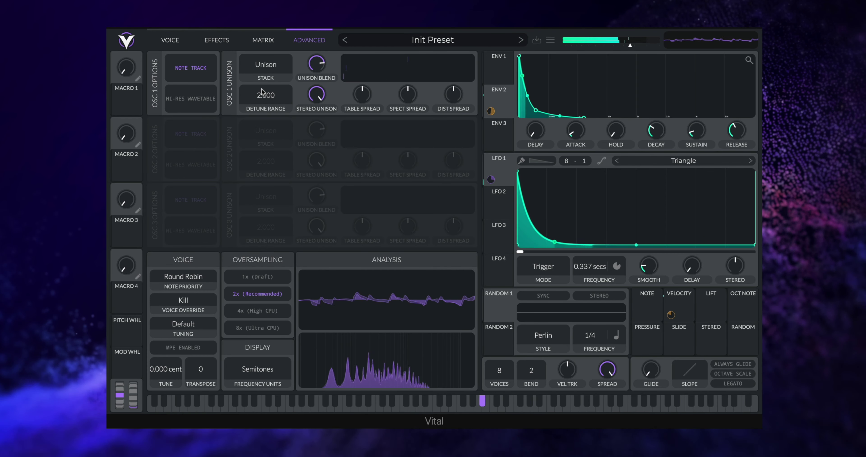
left_click(264, 68)
left_click(262, 123)
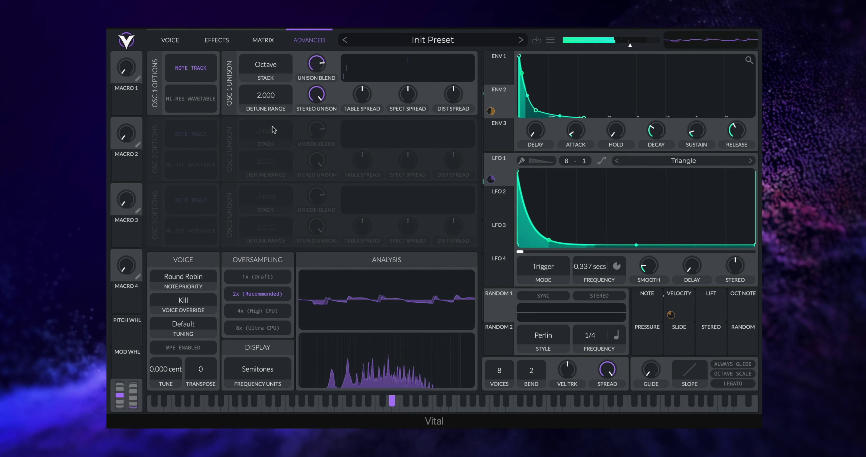
Raise oscillator 1's table and spectral spread slightly, and reduce its unison blend and stereo unison amounts.
left_click_drag(362, 94, 454, 100)
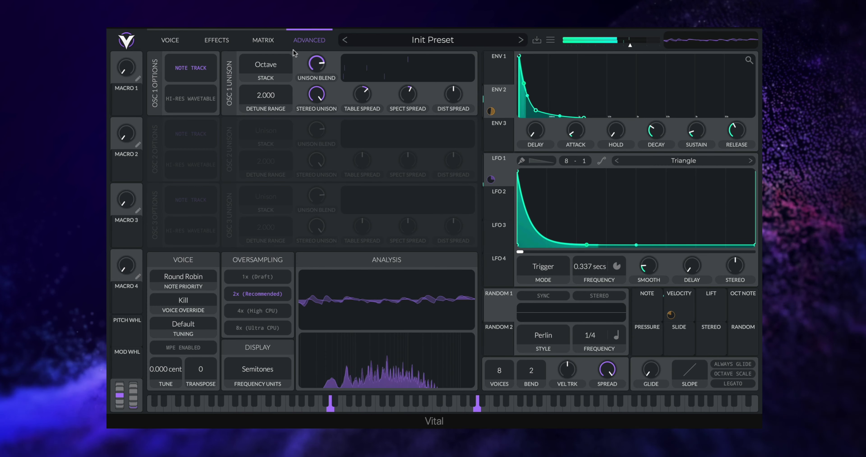
left_click(165, 41)
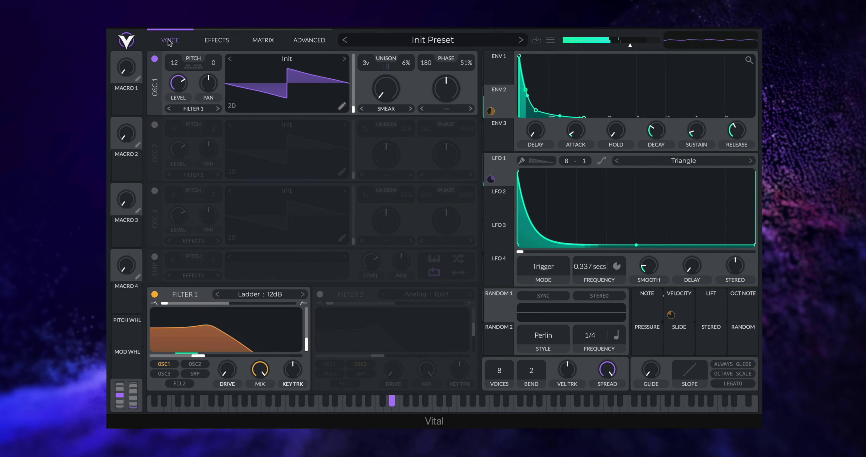
left_click(307, 41)
mouse_move(370, 93)
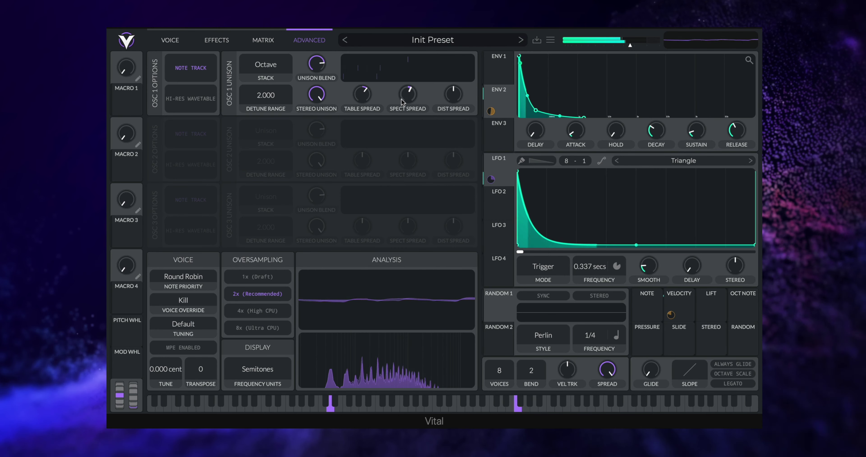
mouse_move(406, 97)
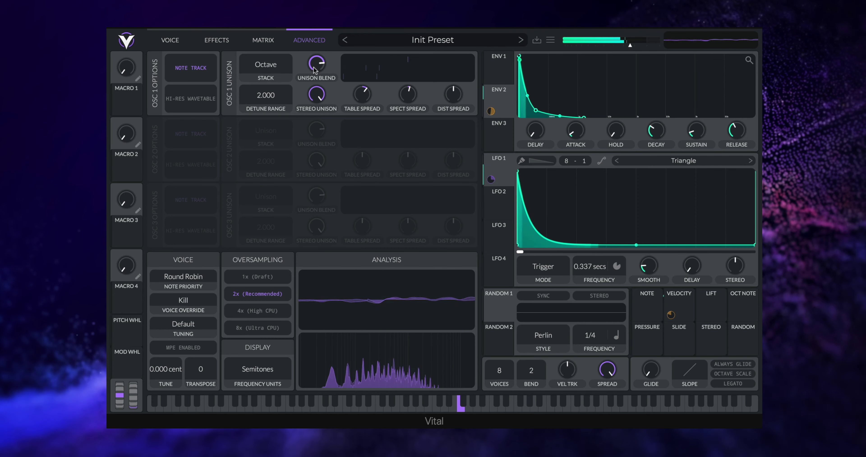
left_click_drag(316, 64, 319, 119)
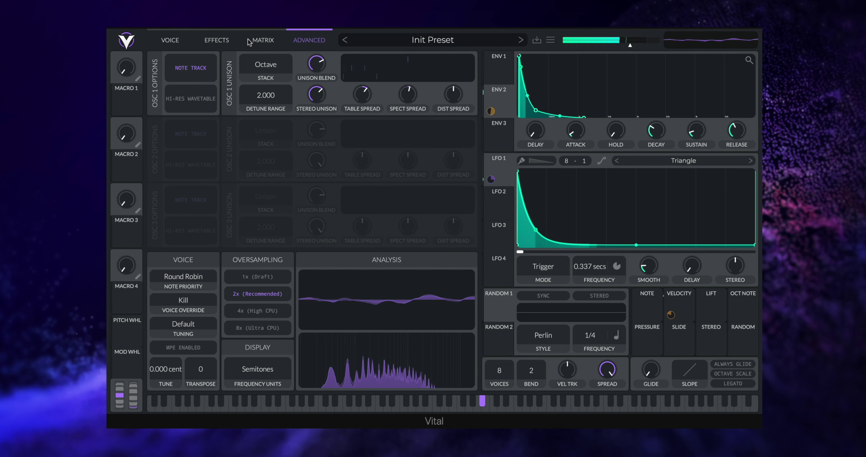
left_click(186, 42)
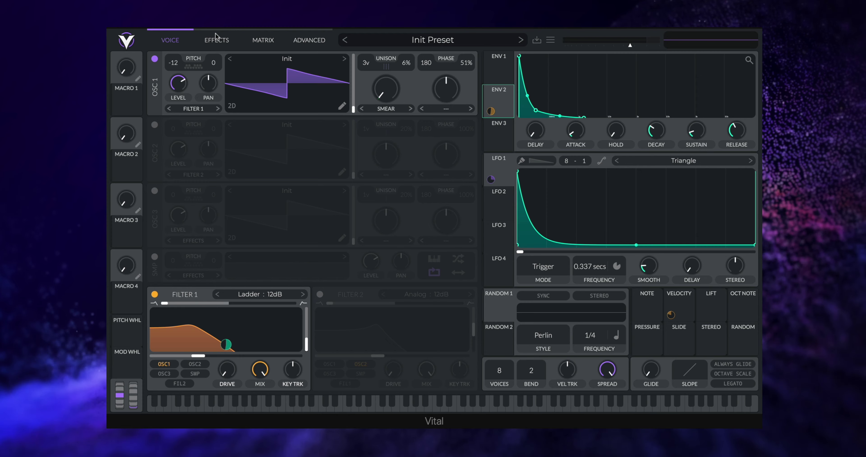
Review oscillator 1's stack options, stereo unison and spread settings alongside its voice count and detune.
left_click(305, 42)
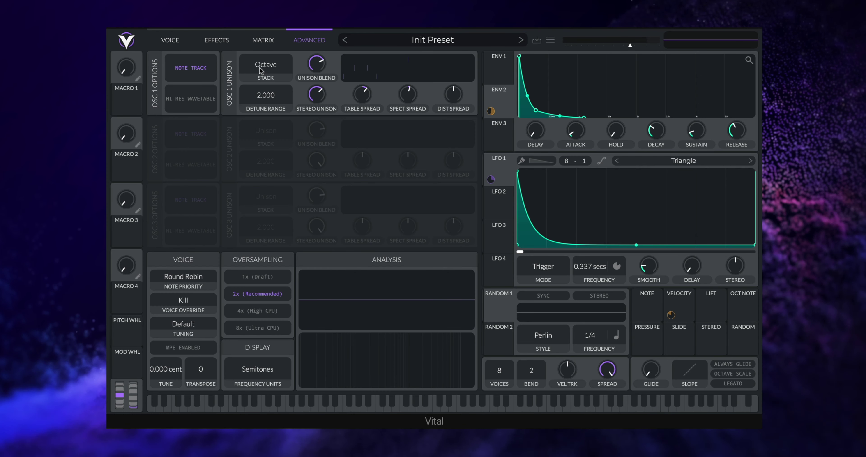
left_click(274, 67)
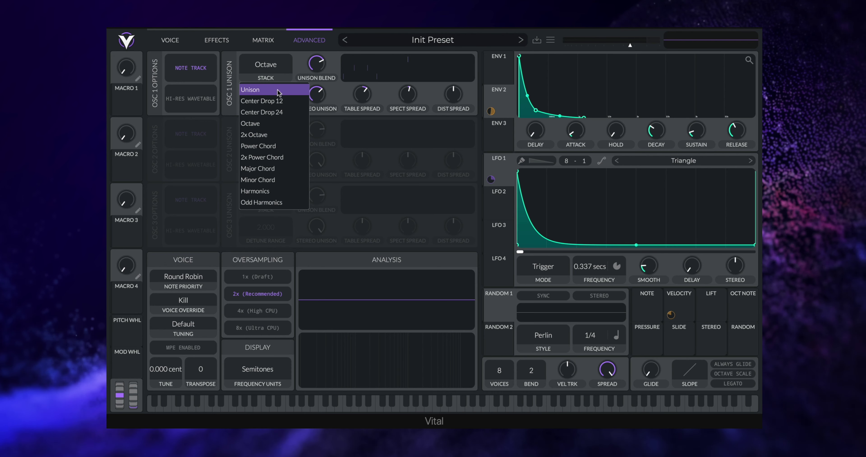
left_click(305, 56)
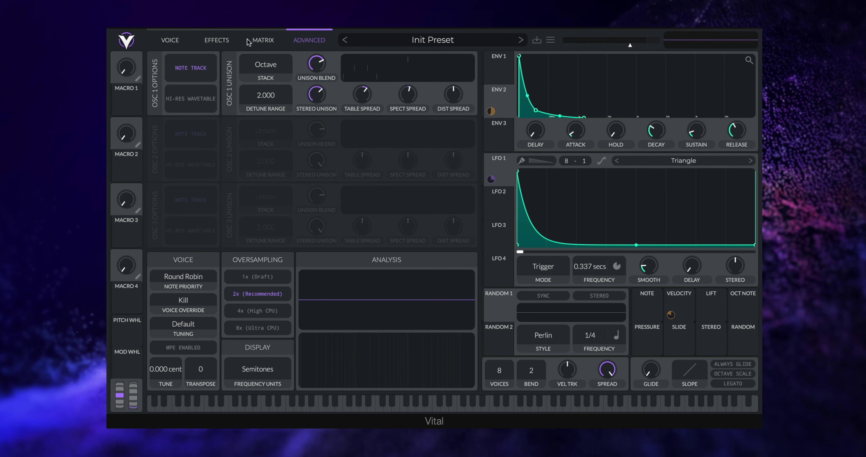
left_click(166, 40)
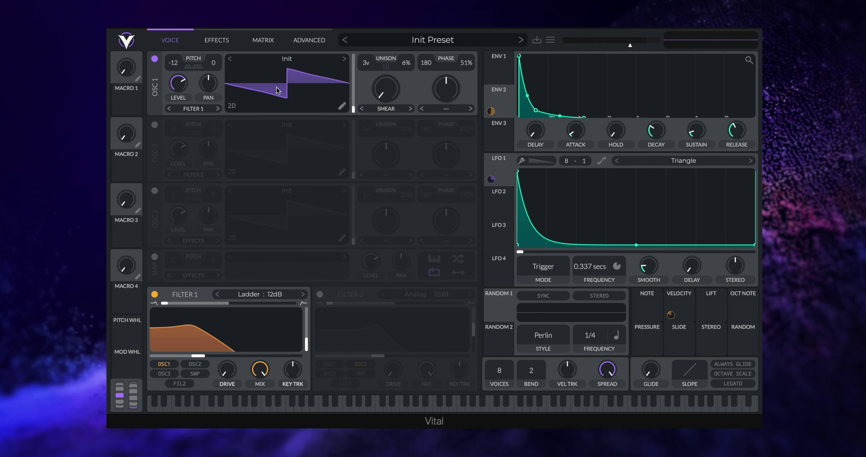
left_click(312, 44)
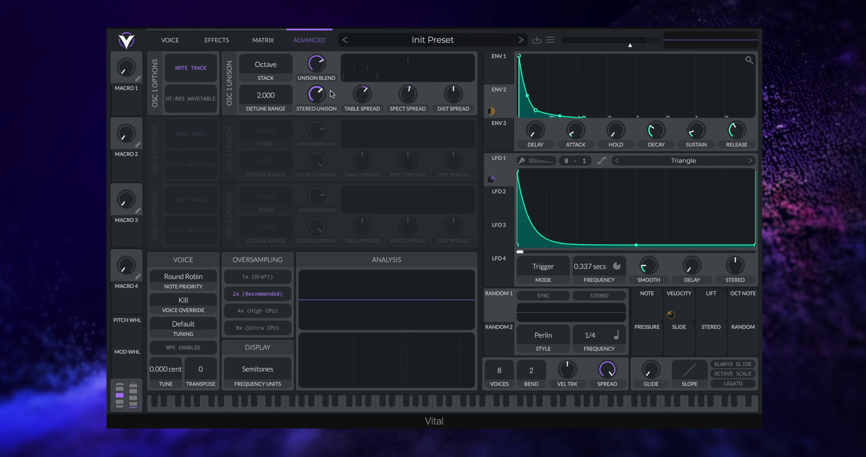
mouse_move(317, 96)
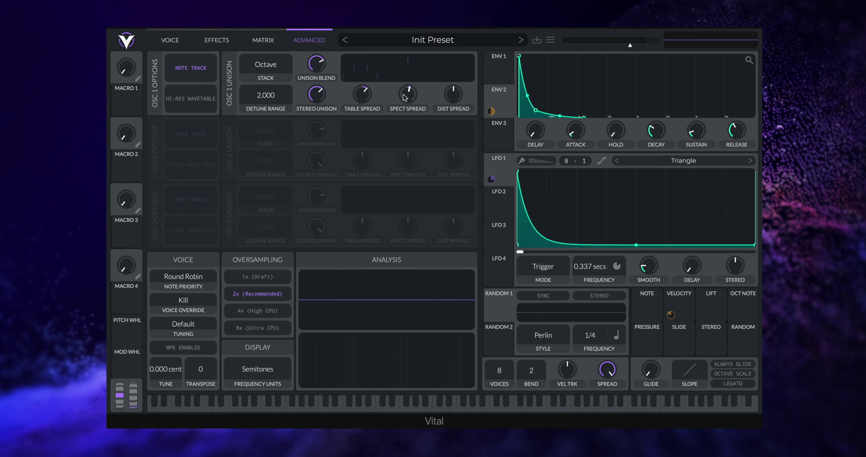
left_click(171, 41)
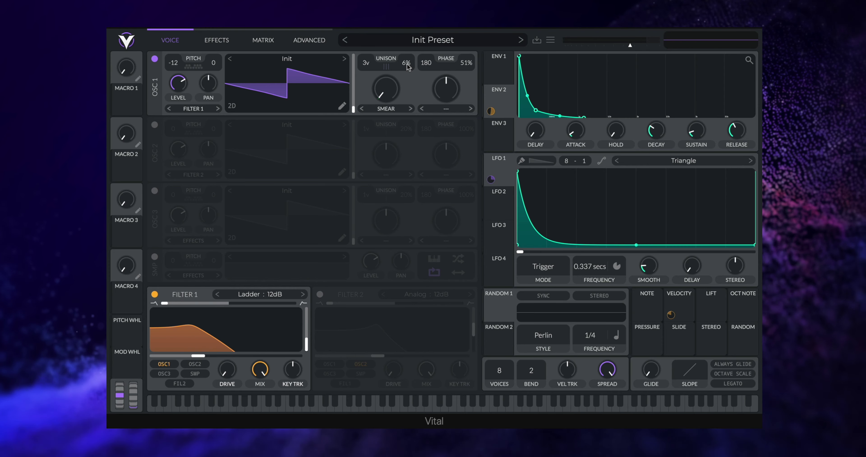
left_click(311, 44)
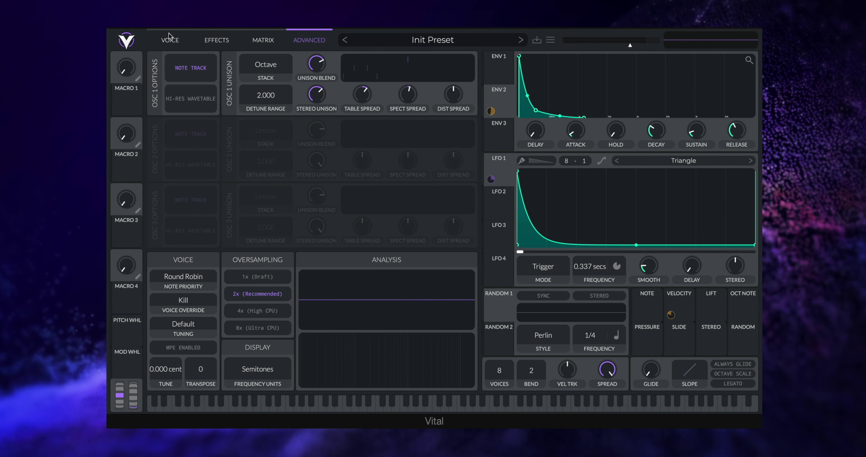
left_click(170, 40)
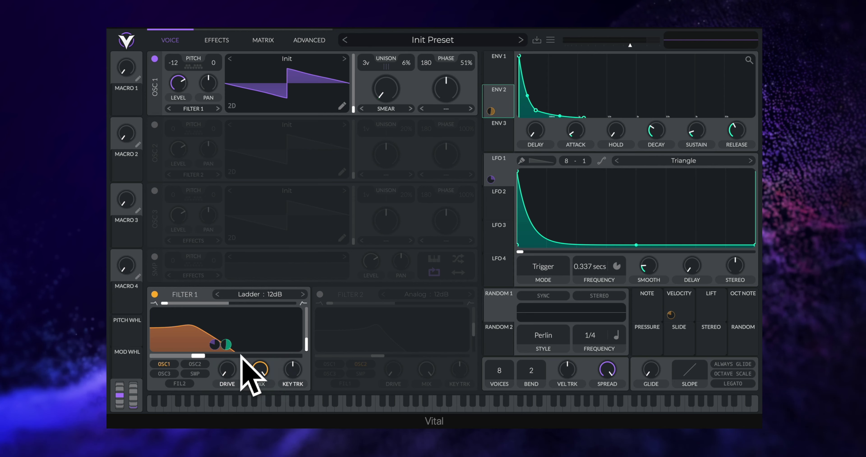
Examine the modulations assigned to filter 1's cutoff and oscillator 1's Smear amount.
mouse_move(225, 348)
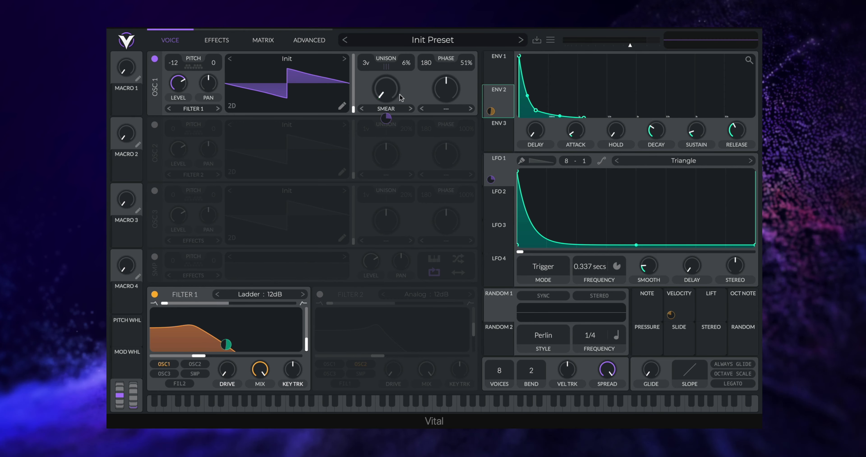
mouse_move(383, 95)
left_mouse_down()
mouse_move(385, 36)
mouse_move(399, 121)
left_mouse_up()
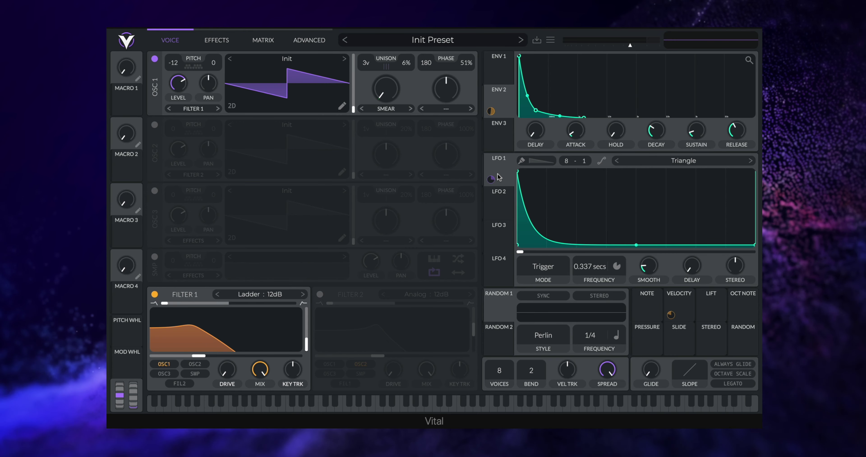
left_click_drag(491, 179, 378, 96)
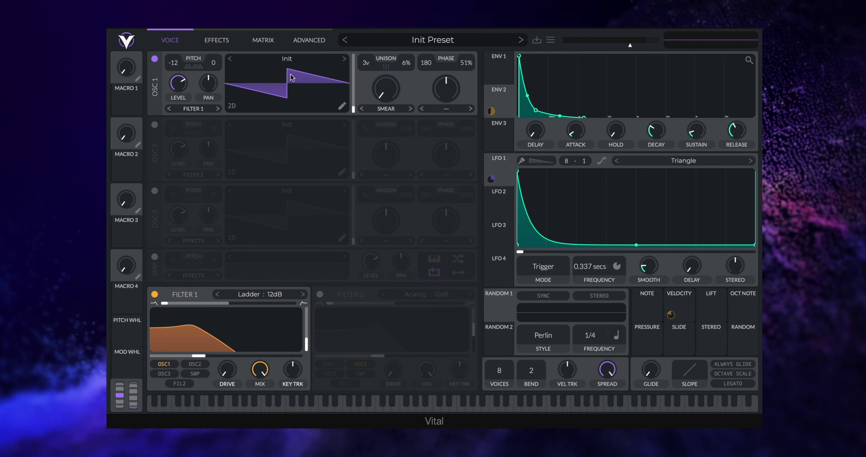
Cycle oscillator 1's waveform display through the 3D and spectral views and back to 2D.
left_click(233, 106)
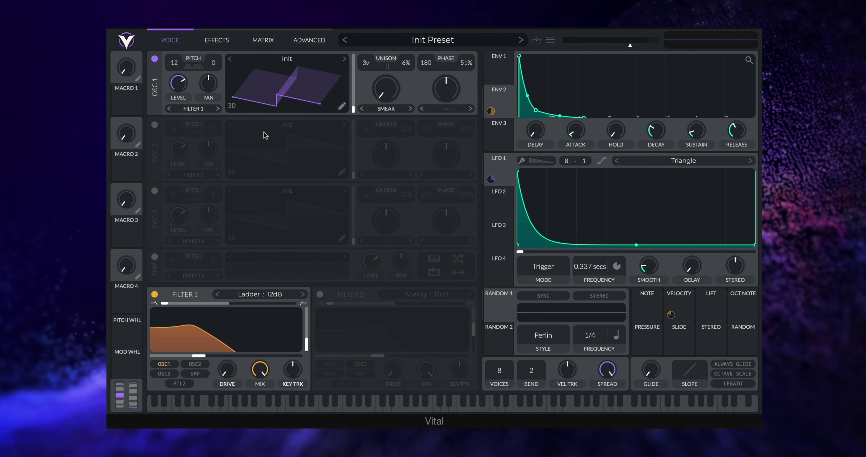
left_click(232, 106)
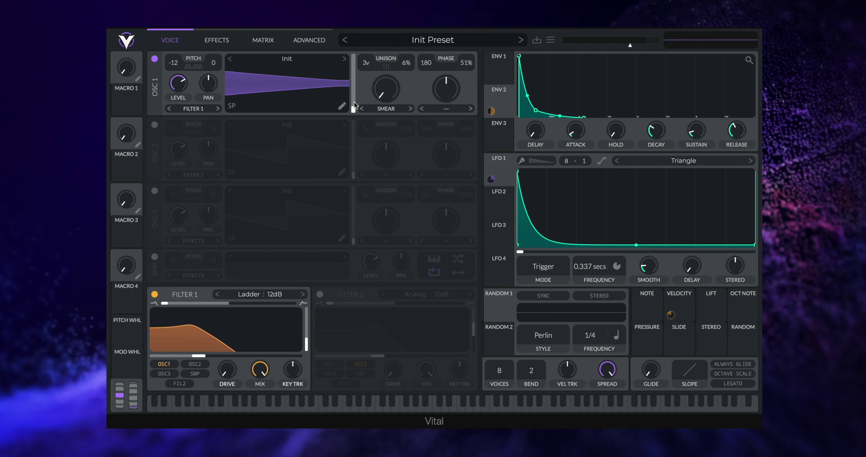
left_click(232, 106)
Sweep oscillator 1's wavetable position to its maximum and back, and inspect the Init wave in the wavetable editor.
left_click(353, 110)
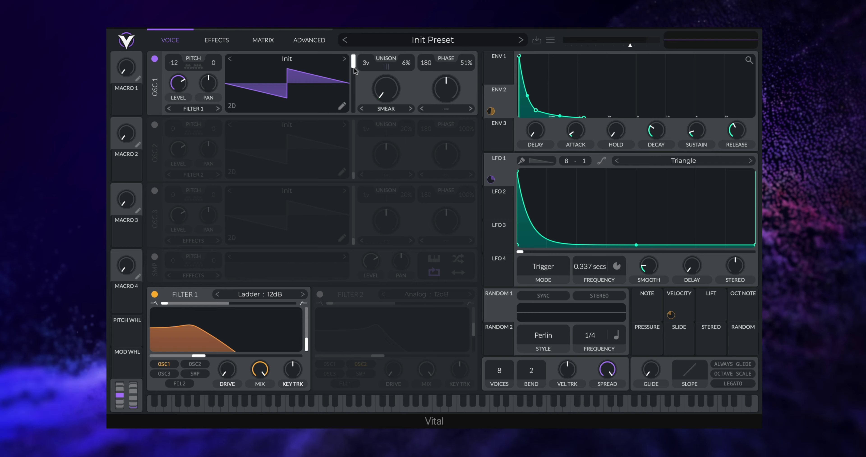
left_click_drag(354, 57, 353, 110)
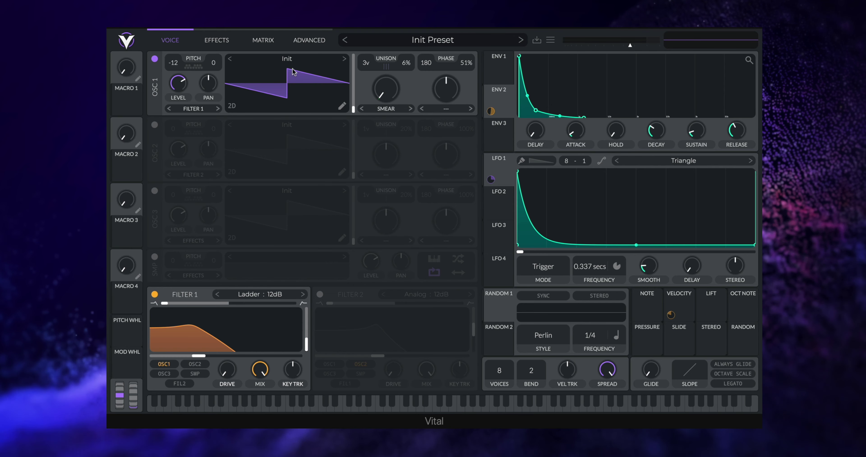
left_click(343, 107)
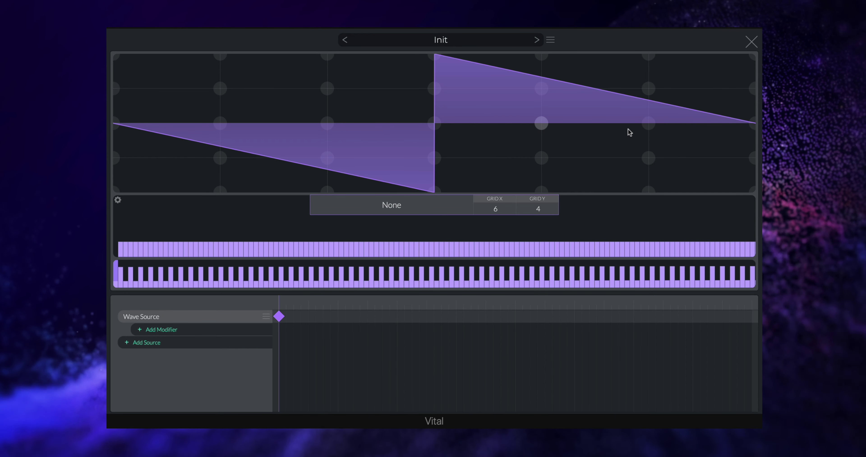
left_click(751, 41)
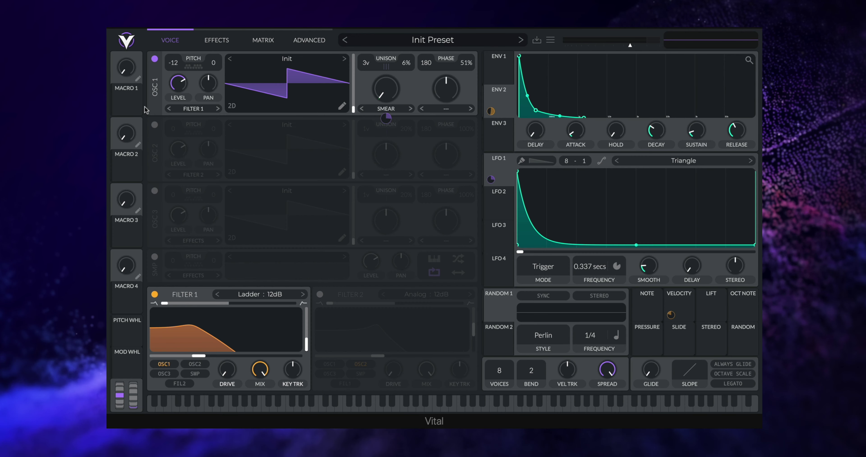
Enable oscillator 2 and load the Quad Saw wavetable from the Factory folder into it.
left_click(153, 125)
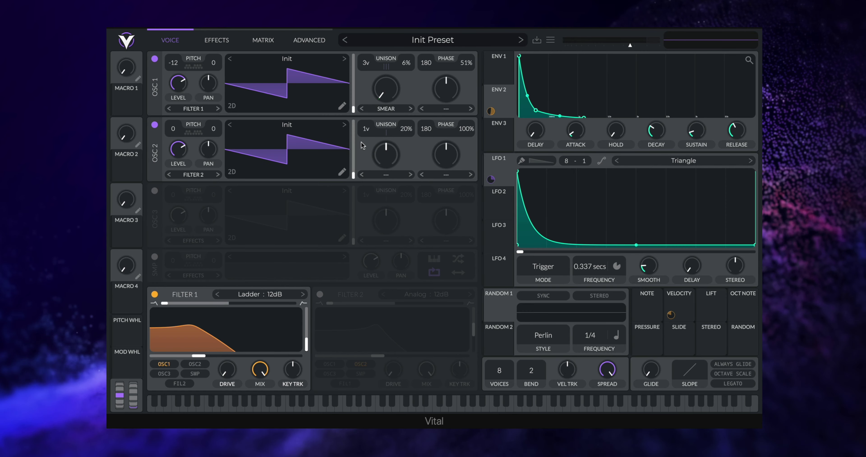
left_click(307, 131)
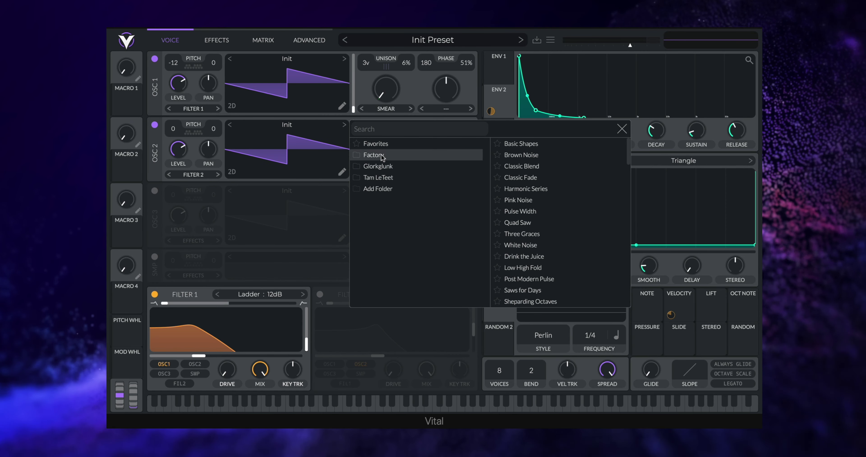
left_click(373, 155)
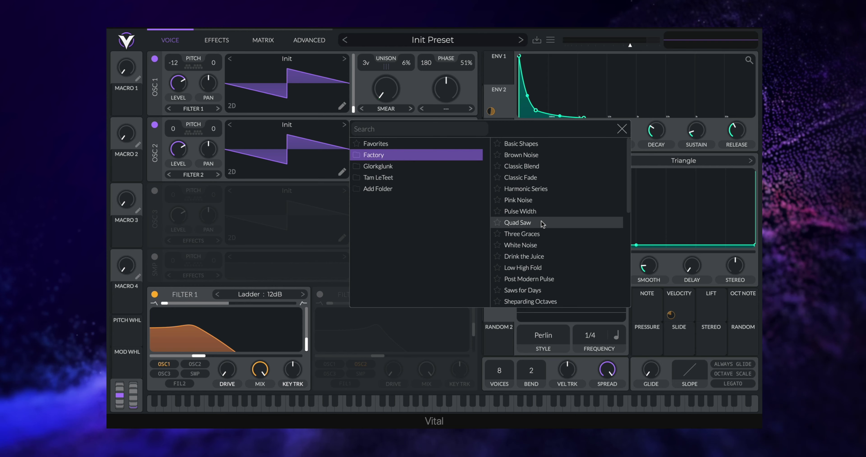
left_click(520, 223)
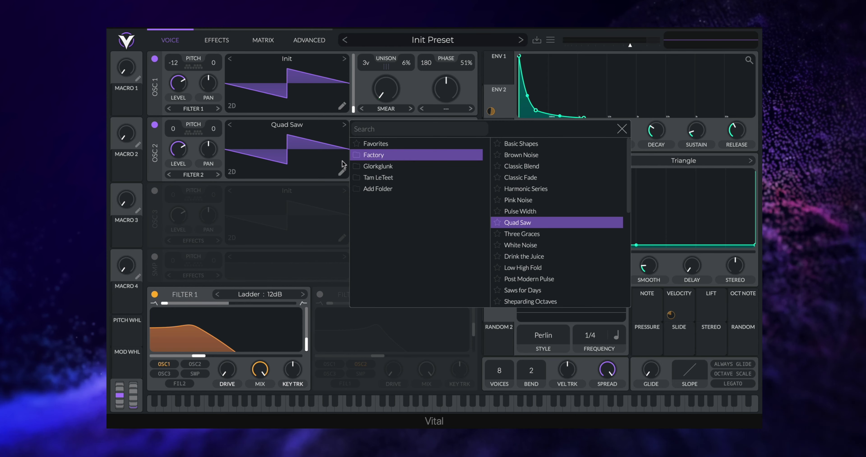
left_click(333, 199)
Sweep oscillator 2's wavetable position up and back to frame 0, and switch off oscillator 1.
left_click_drag(354, 175, 360, 155)
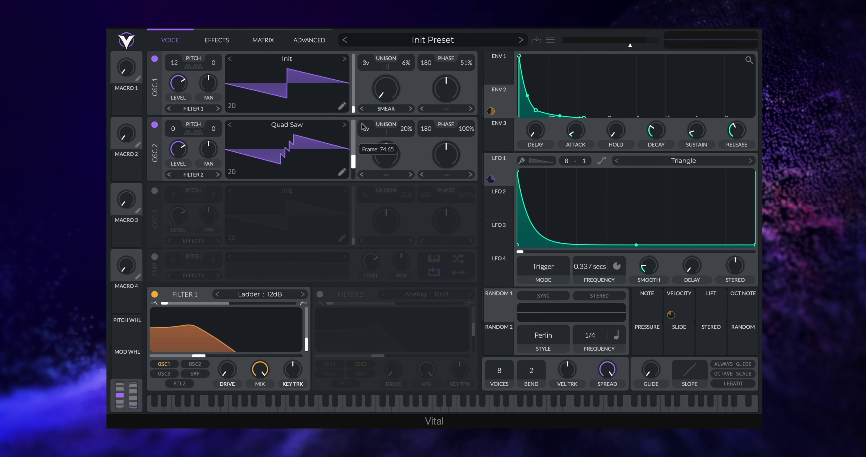
left_click_drag(363, 127, 356, 167)
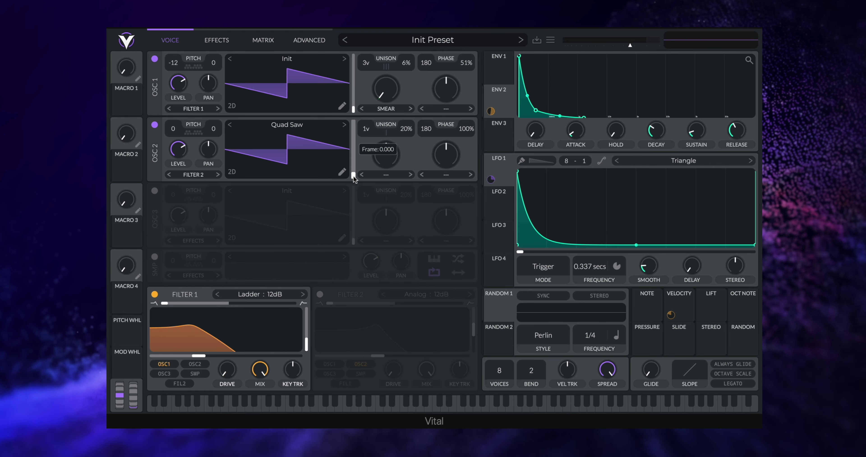
left_click(155, 58)
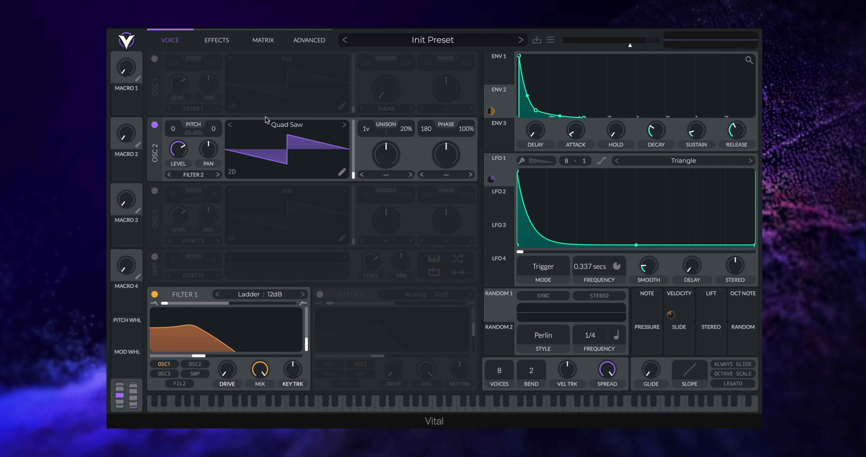
Set oscillator 2's phase randomization to 0% and route its output to Filter 1.
mouse_move(354, 175)
left_mouse_down()
mouse_move(364, 98)
mouse_move(361, 181)
left_mouse_up()
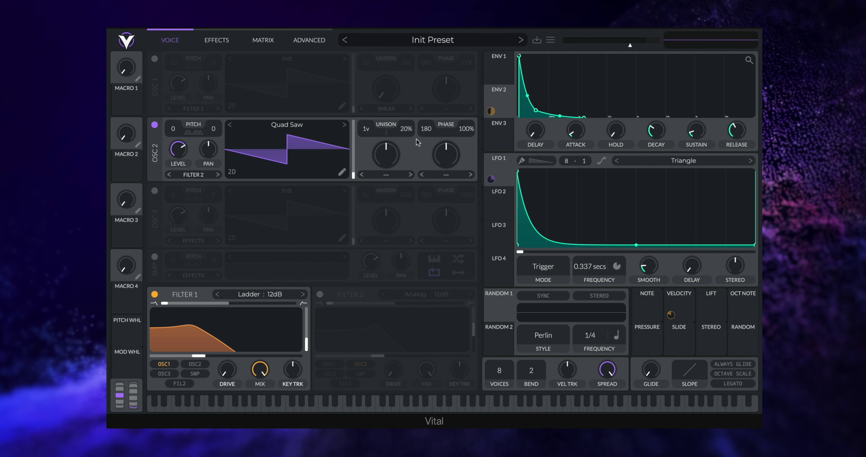
left_click_drag(446, 155, 466, 177)
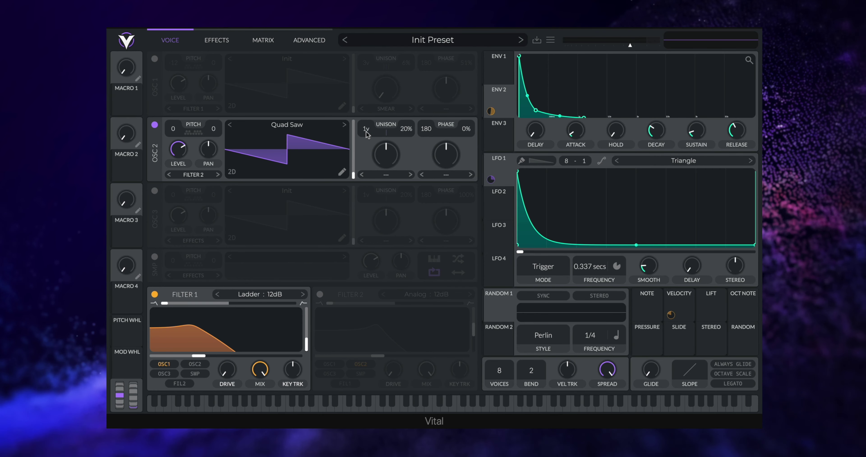
left_click(185, 176)
left_click(182, 186)
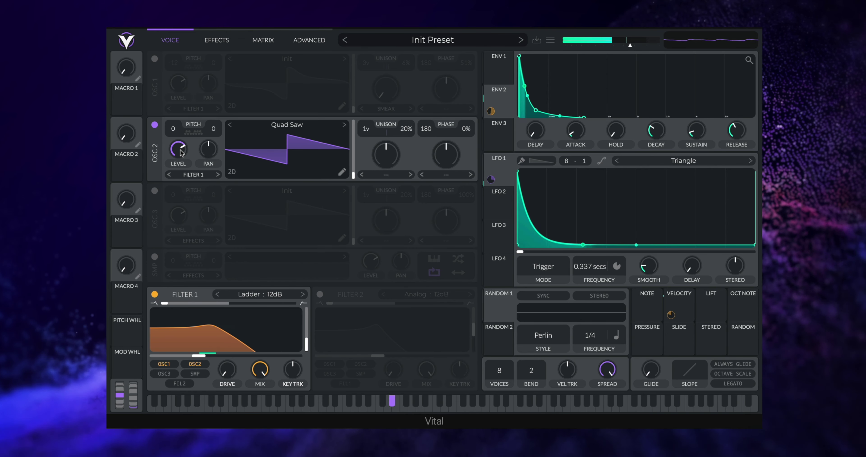
Switch oscillator 1 back on, then turn oscillator 2 off and on again to compare the layers.
left_click(155, 58)
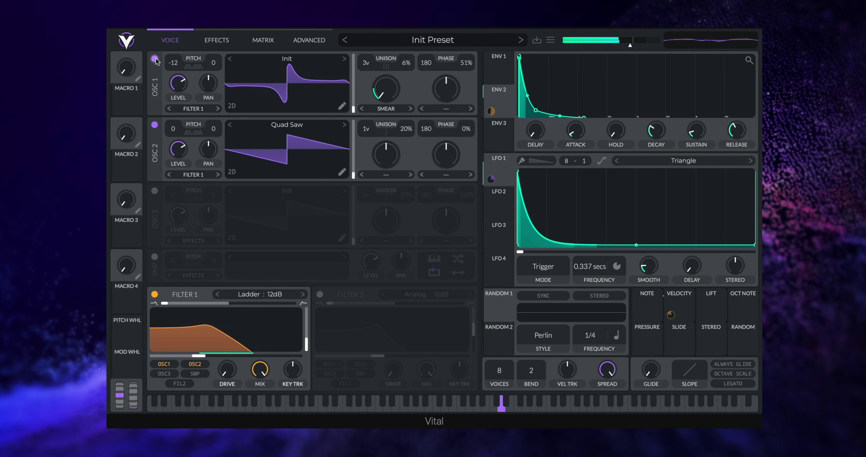
left_click(155, 125)
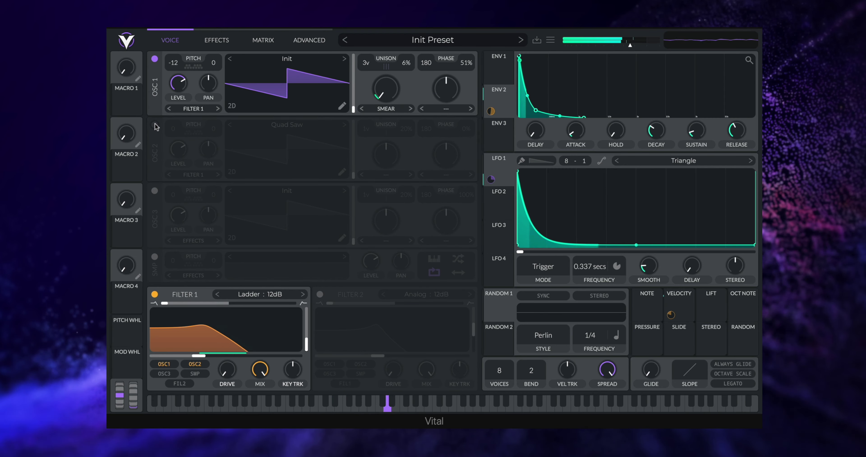
left_click(155, 125)
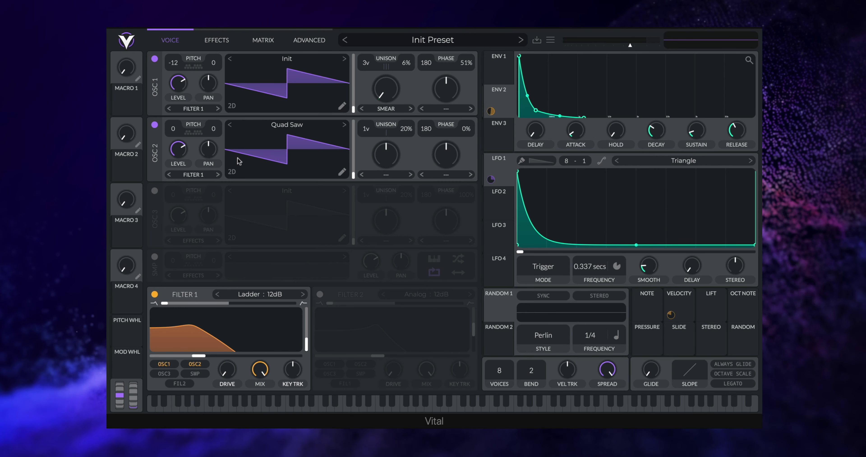
Enable Filter 2 and route both oscillators 1 and 2 to Filter 1+2.
left_click(320, 295)
left_click(193, 174)
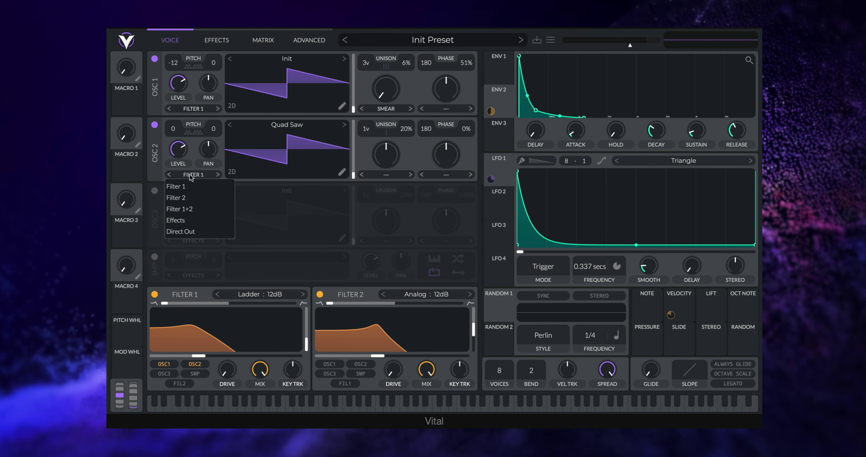
left_click(181, 210)
left_click(193, 108)
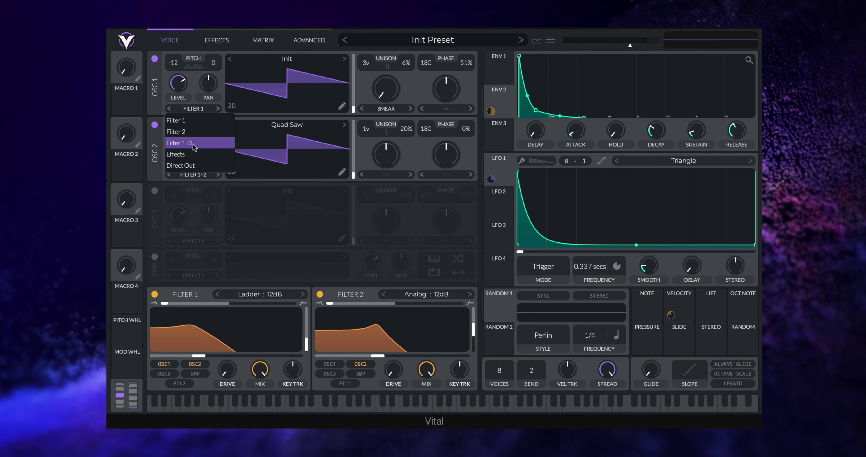
left_click(182, 143)
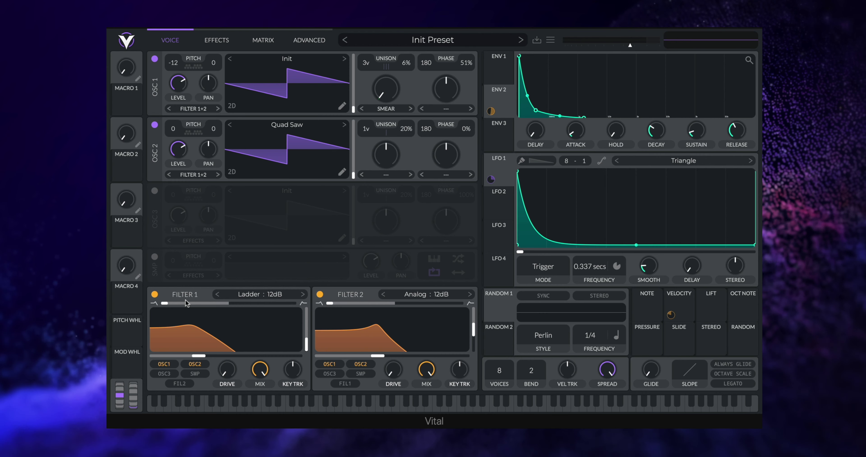
Try Filter 2's cutoff at low and high settings, both in parallel and with Filter 2 feeding into Filter 1.
left_click(180, 385)
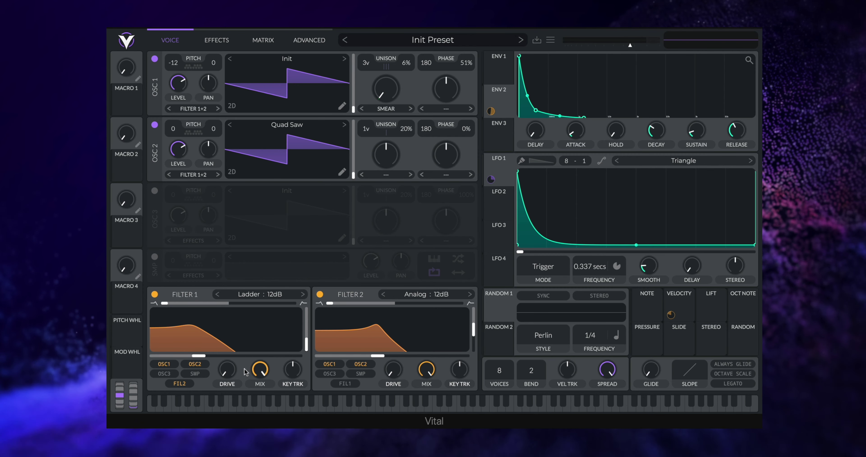
left_click_drag(377, 355, 352, 355)
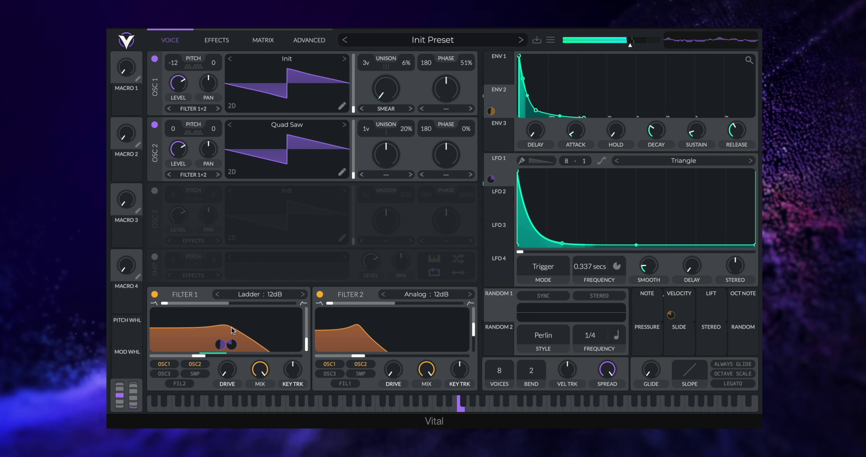
left_click_drag(357, 357, 445, 356)
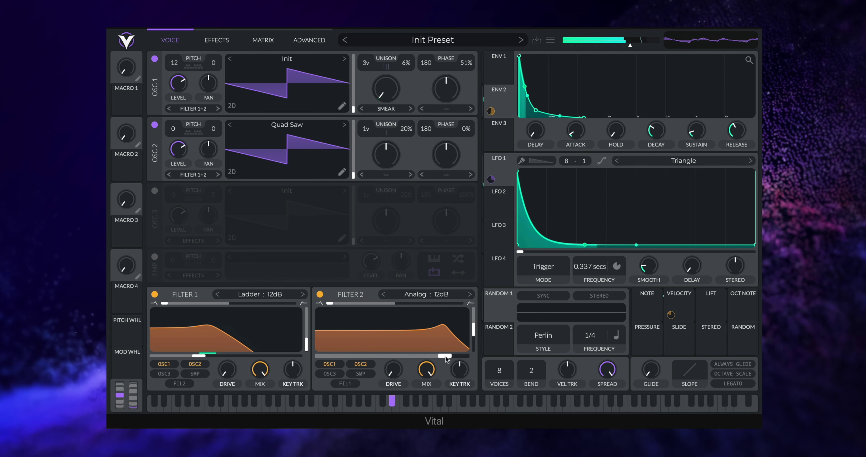
mouse_move(446, 359)
left_mouse_down()
mouse_move(431, 360)
mouse_move(451, 360)
left_mouse_up()
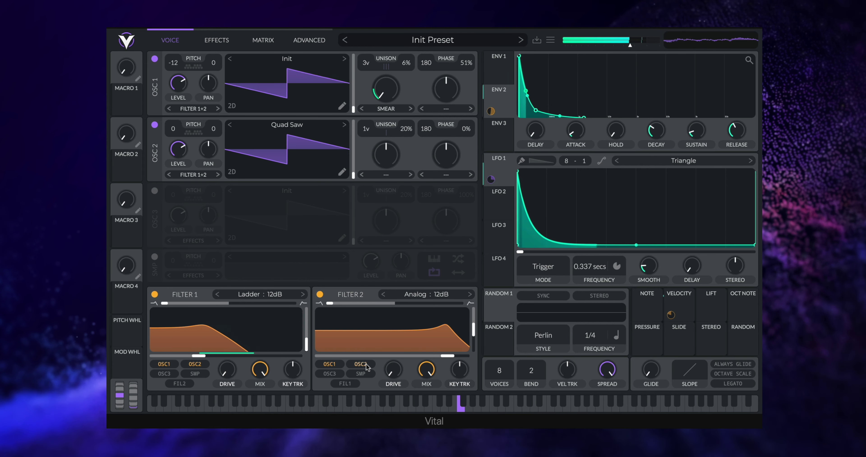
left_click(180, 384)
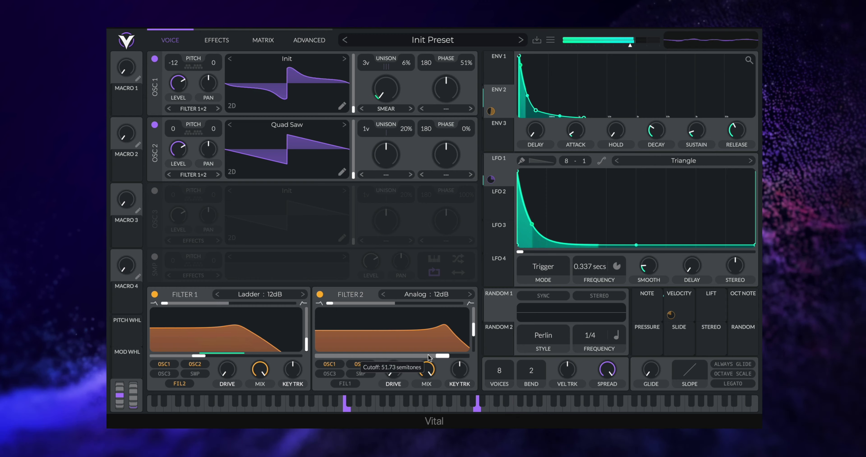
left_click_drag(436, 358, 395, 357)
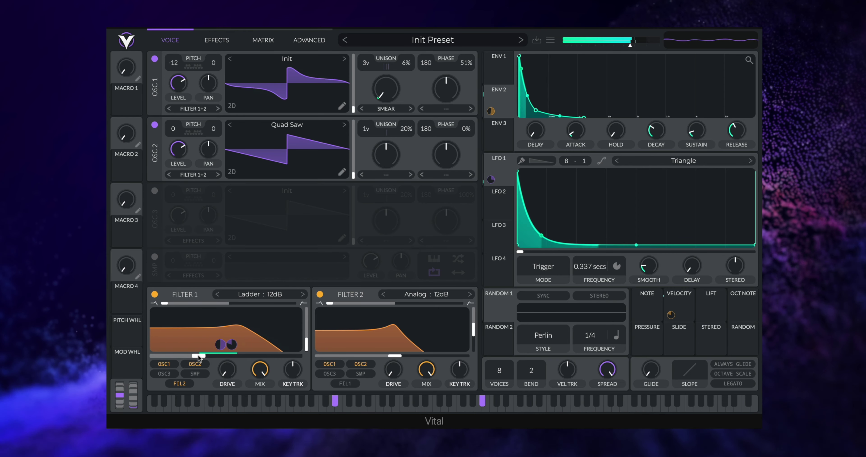
Feed Filter 1's output into Filter 2 instead, and sweep Filter 2's cutoff down and back up.
left_click_drag(399, 360, 445, 357)
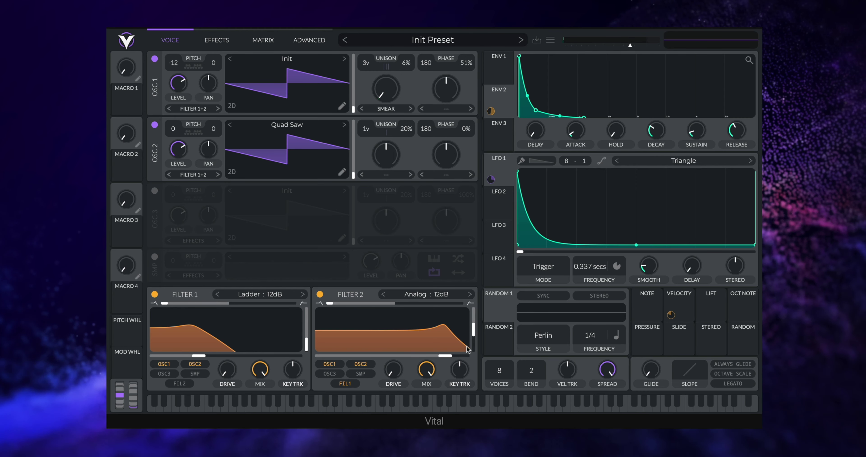
left_click_drag(447, 356, 345, 356)
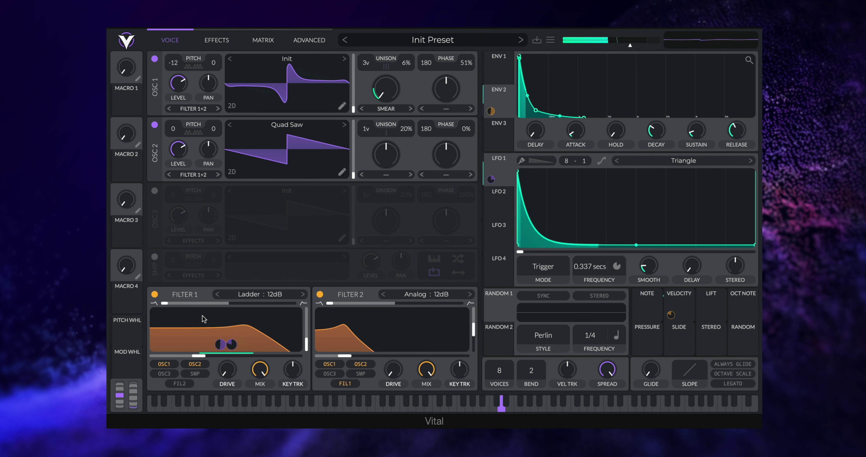
mouse_move(223, 344)
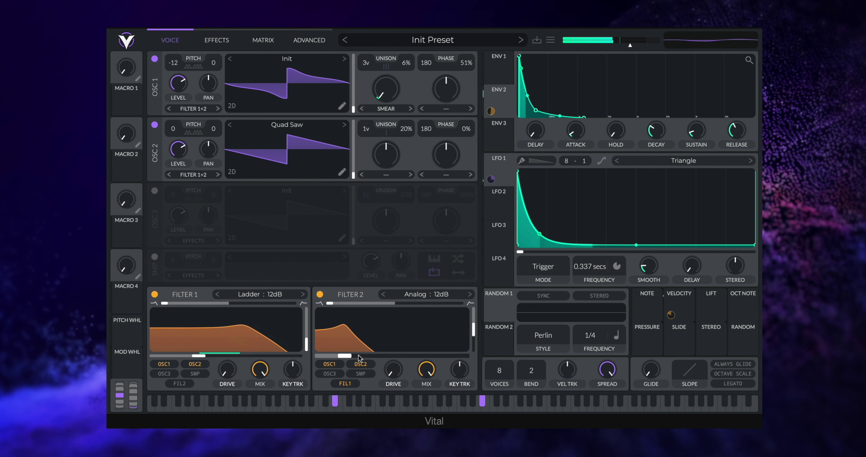
left_click_drag(359, 357, 445, 356)
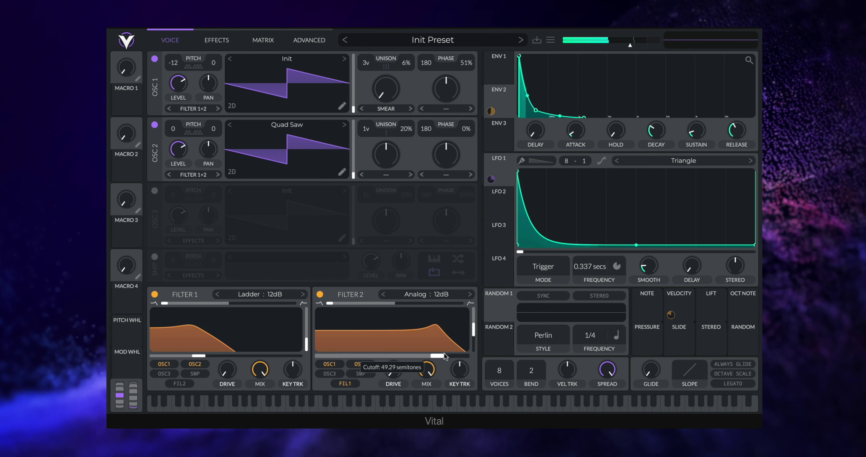
Try the Comb model with the Band Spread Flange+ style on Filter 2.
left_click(445, 298)
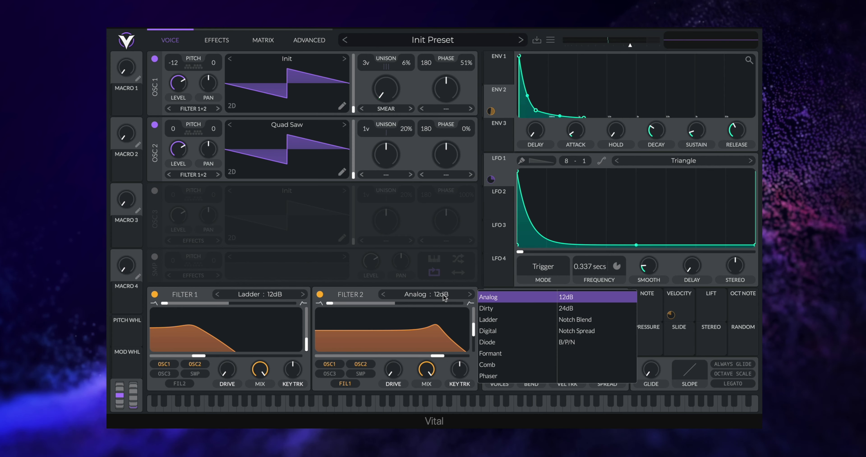
left_click(508, 364)
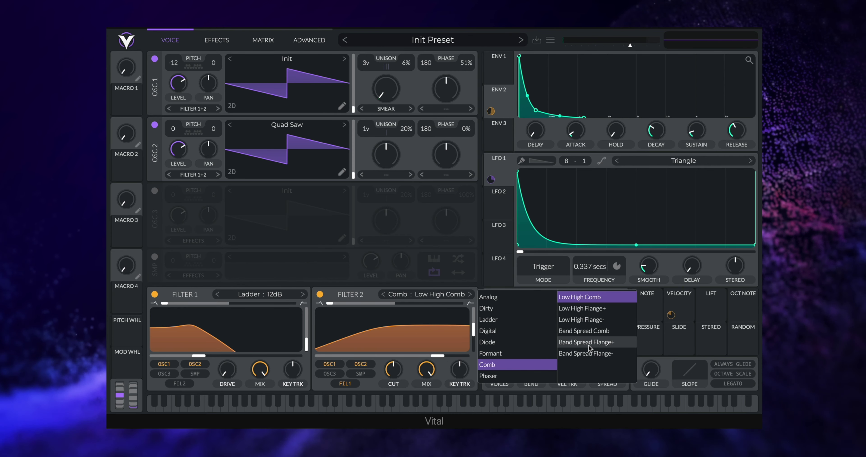
left_click(572, 343)
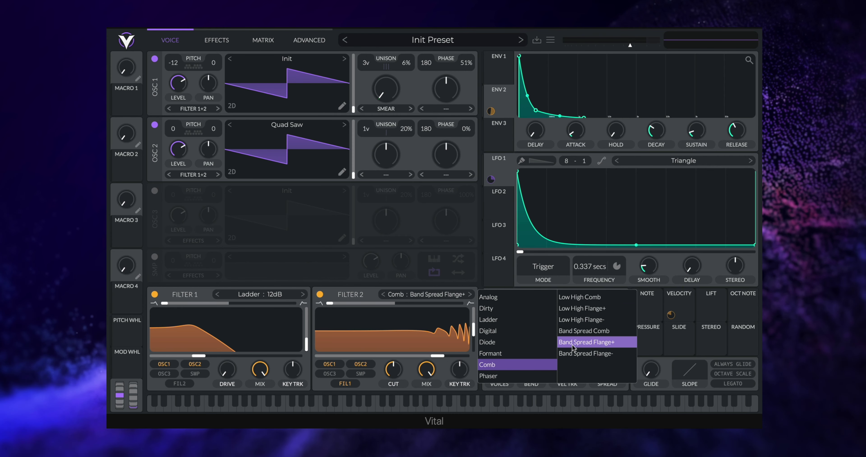
left_click(375, 296)
Lower Filter 2's cutoff and resonance, and bring its Cut control down to a low setting.
left_click_drag(438, 356, 397, 363)
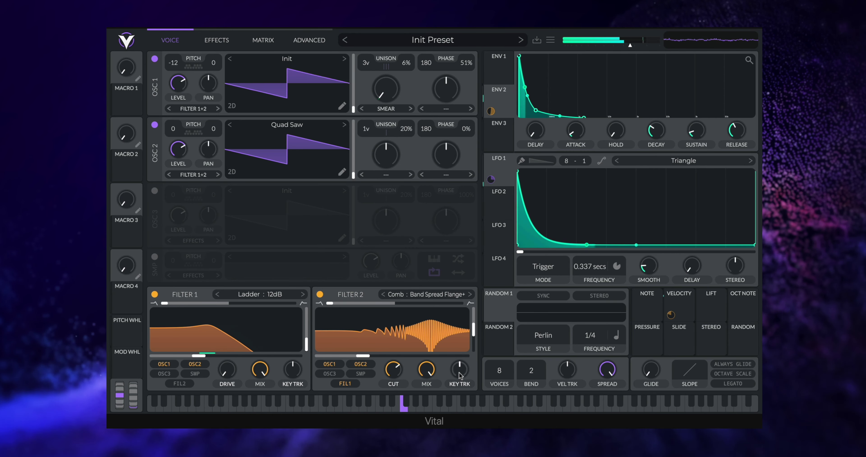
mouse_move(471, 328)
left_mouse_down()
mouse_move(477, 300)
mouse_move(475, 335)
left_mouse_up()
left_click_drag(394, 370, 398, 324)
left_click_drag(365, 357, 359, 357)
mouse_move(359, 356)
left_mouse_down()
mouse_move(414, 358)
mouse_move(367, 356)
left_mouse_up()
Change Filter 2's model to Ladder 12dB, keeping Filter 1 as one of its inputs.
left_click(426, 294)
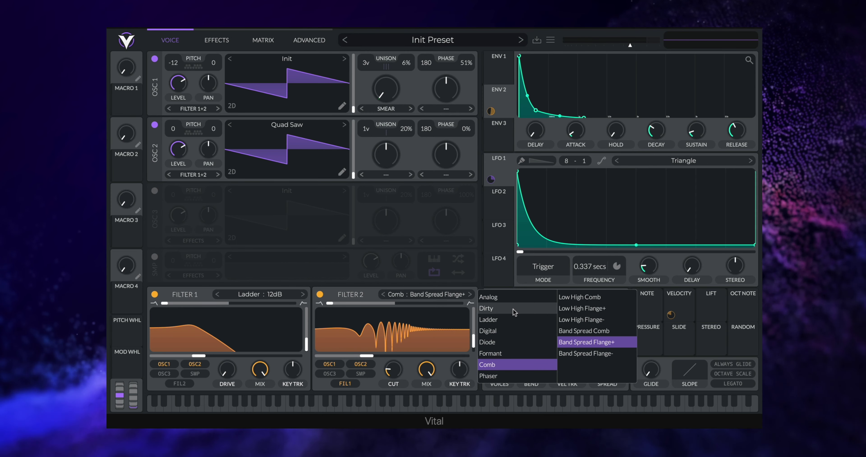
left_click(489, 319)
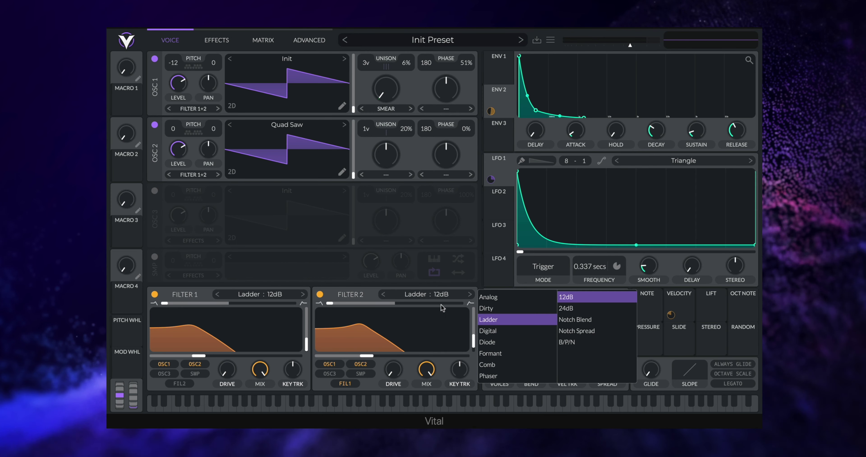
left_click(387, 356)
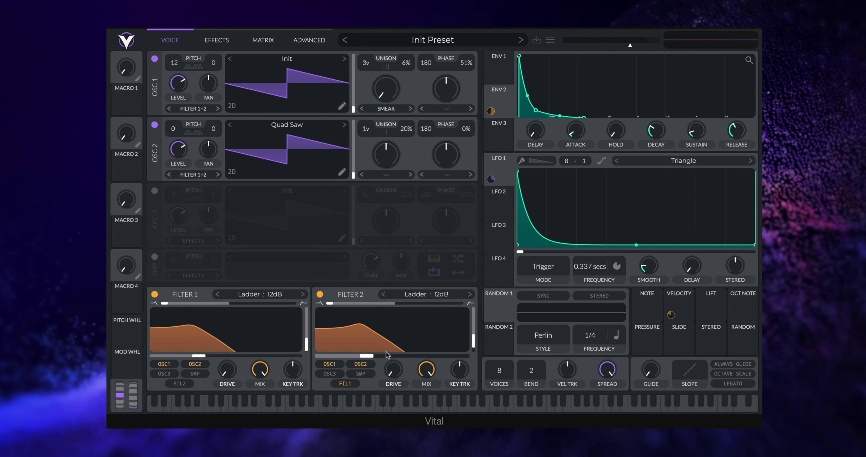
left_click(346, 384)
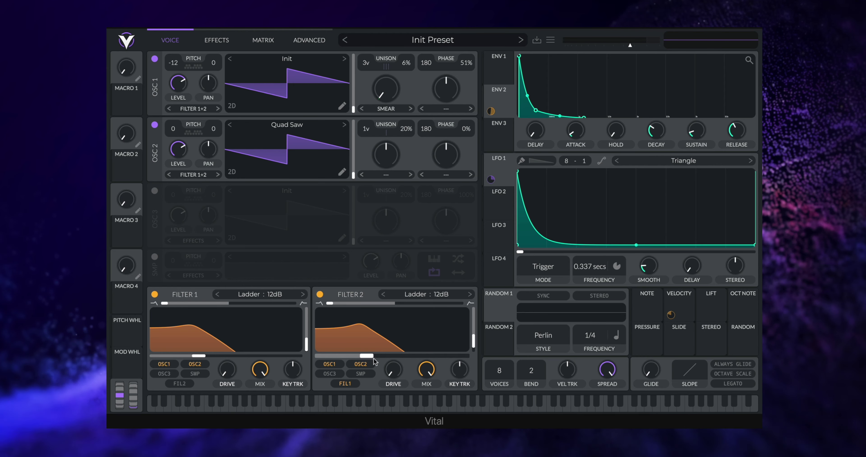
Sweep Filter 2's cutoff up to near maximum and back to mid-range, and give it a partial positive key tracking amount.
left_click_drag(375, 362, 473, 353)
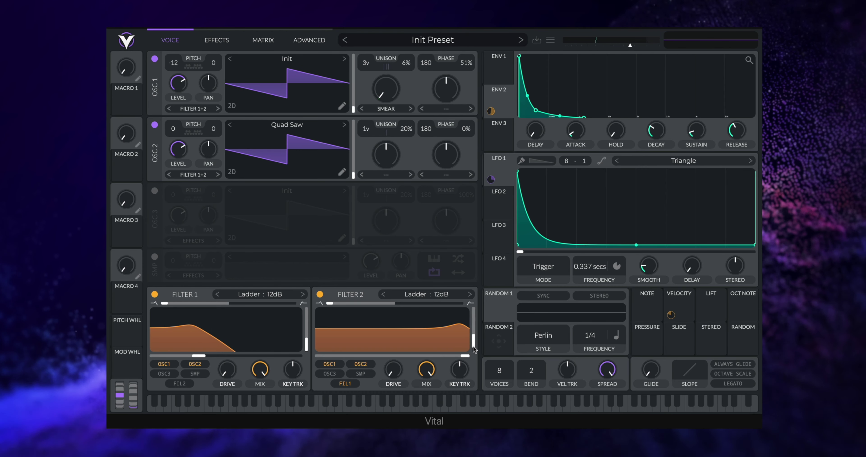
mouse_move(226, 348)
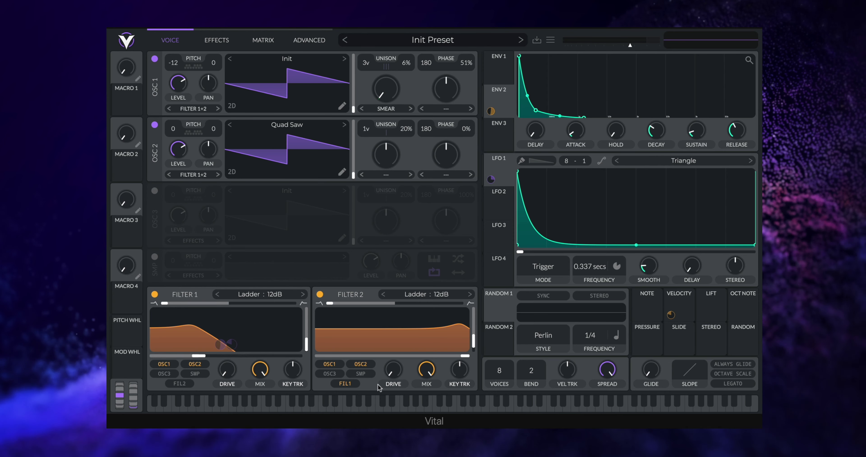
left_click_drag(467, 359, 398, 358)
left_click_drag(462, 374, 467, 354)
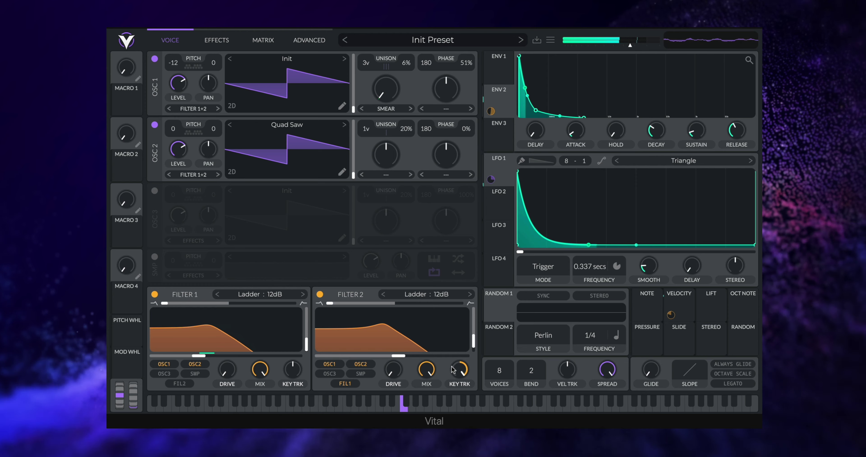
left_click_drag(459, 370, 463, 351)
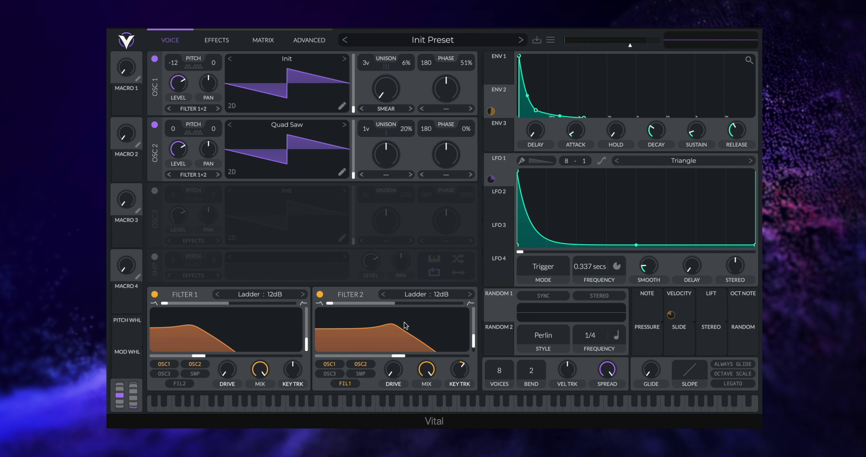
key("super+s")
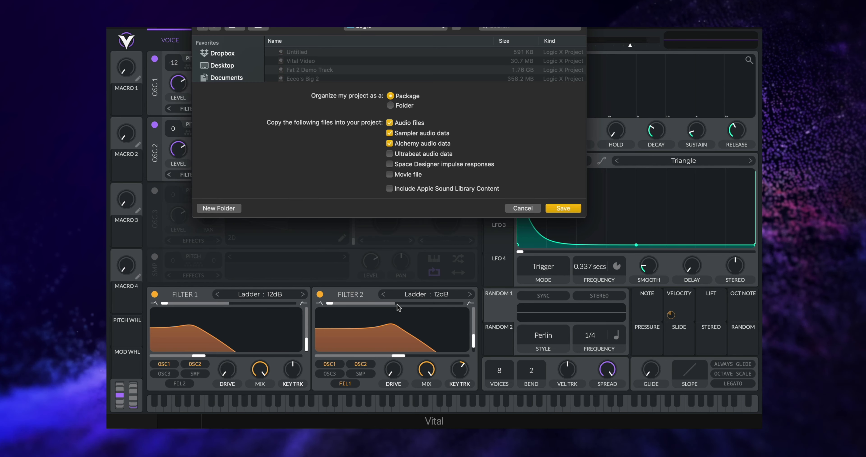
left_click(528, 208)
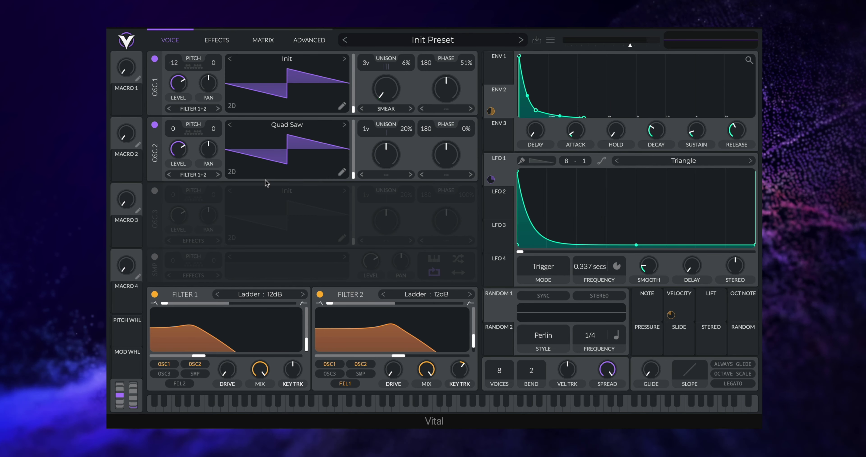
Load the Sin shape into LFO 2.
left_click(496, 206)
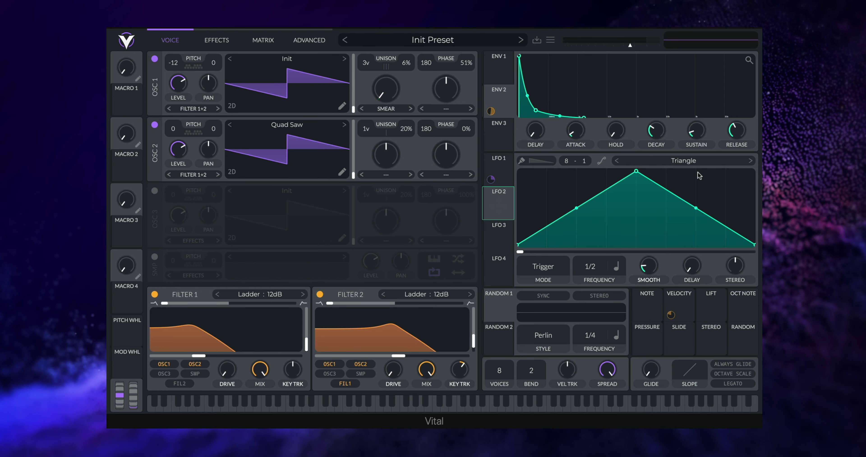
left_click(698, 163)
left_click(676, 84)
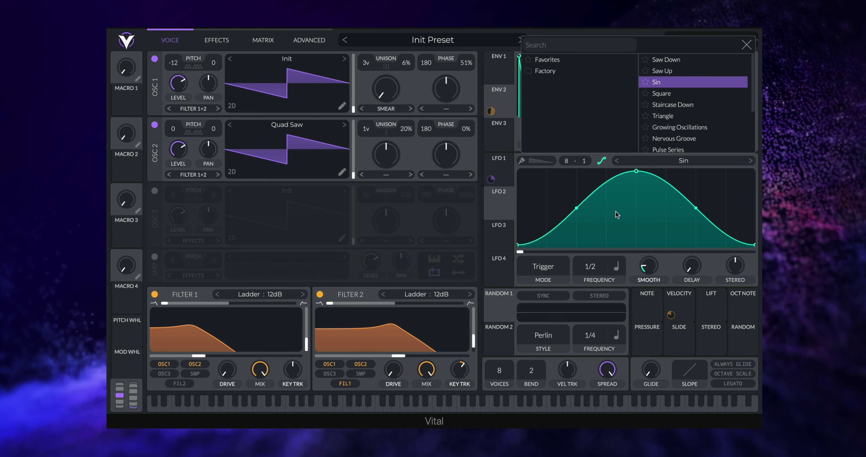
Switch LFO 2's frequency from tempo sync to free-running time in seconds.
left_click(617, 267)
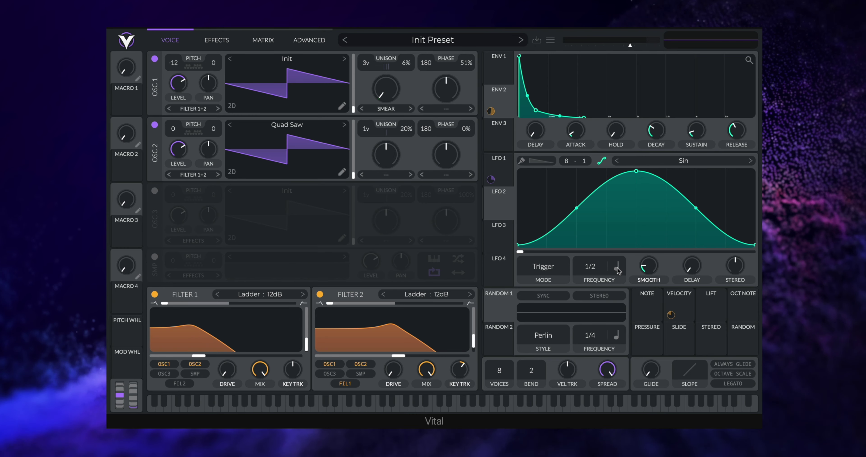
left_click(617, 267)
left_click(608, 272)
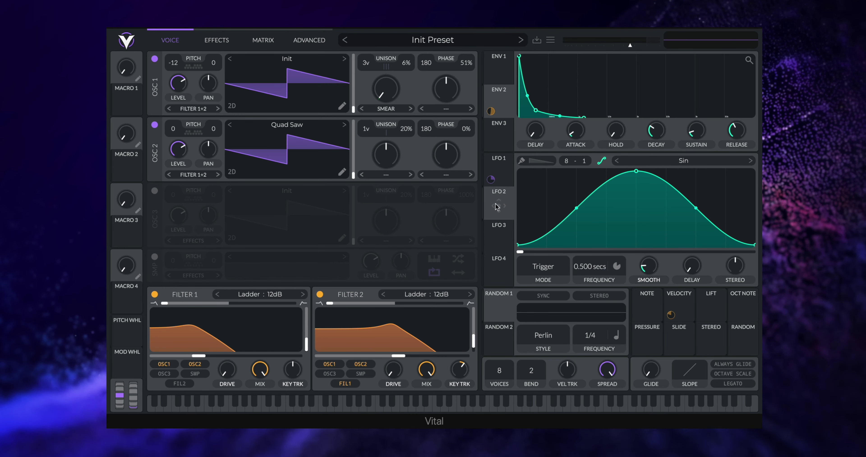
Assign LFO 2 to Osc 1's fine tune and set the LFO's mode to Sync.
left_click_drag(497, 207, 215, 65)
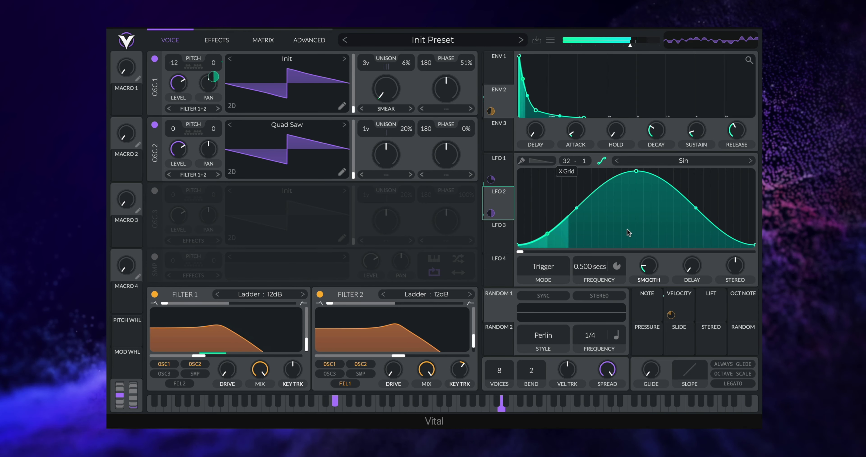
left_click(544, 267)
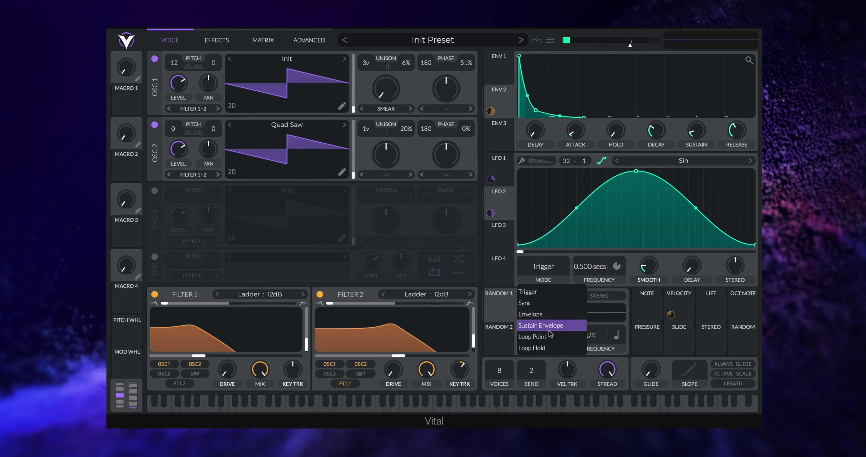
left_click(543, 305)
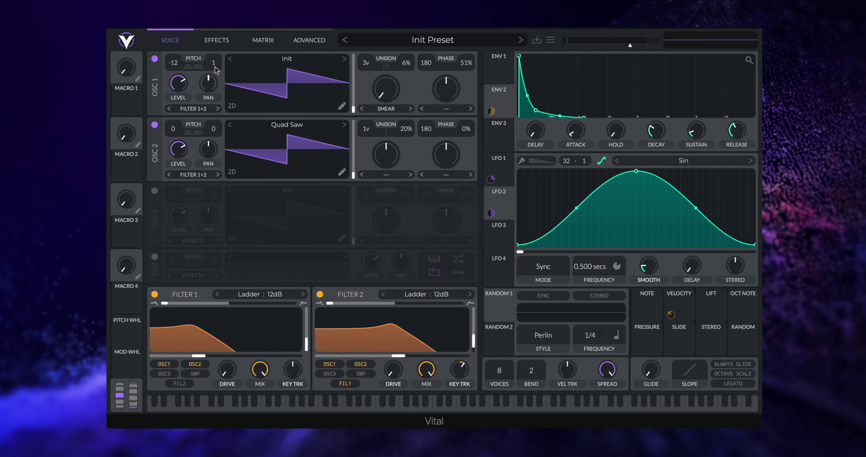
Make LFO 2's modulation of Osc 1's tune bipolar, check it in the modulation matrix, and reduce its amount to 0.257.
right_click(214, 79)
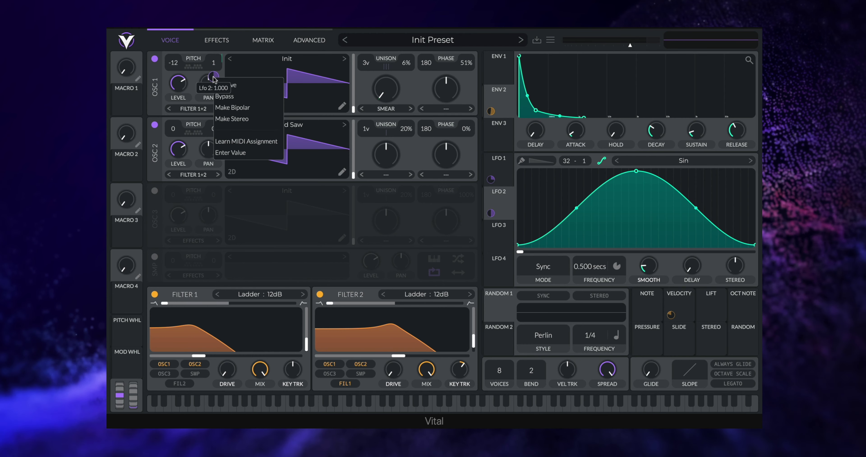
left_click(251, 108)
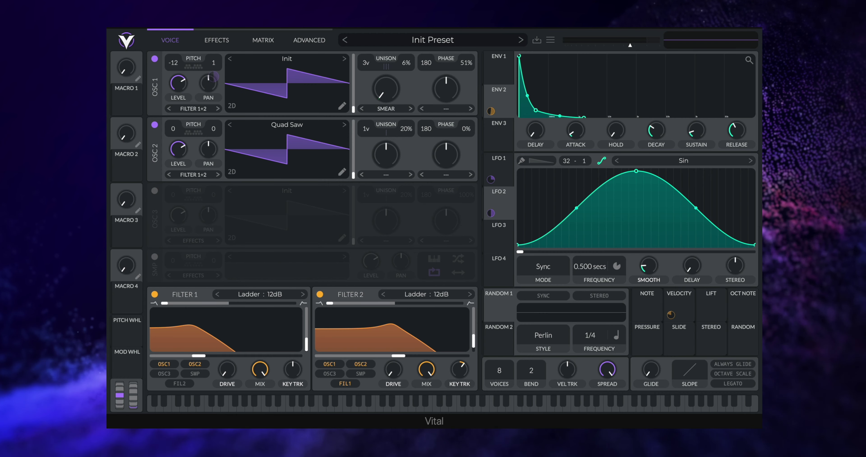
left_click(287, 43)
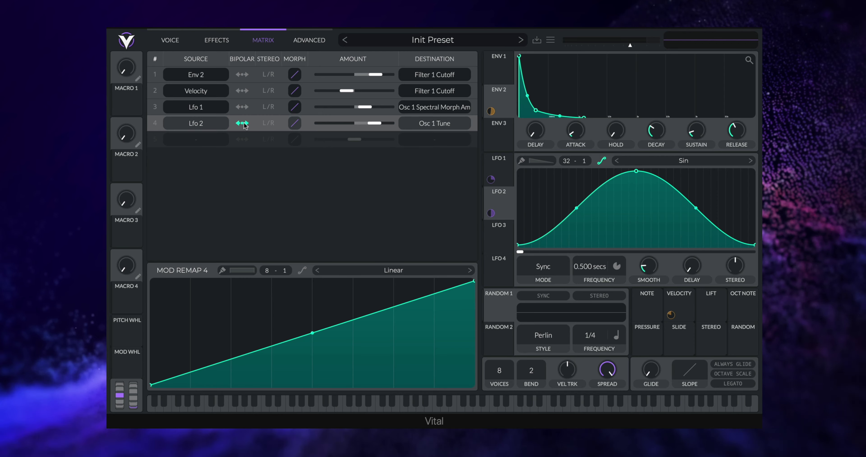
left_click(159, 39)
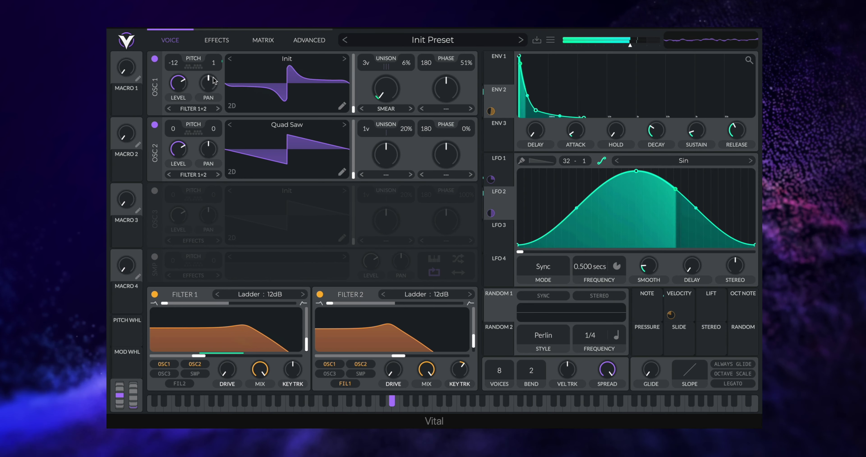
mouse_move(213, 77)
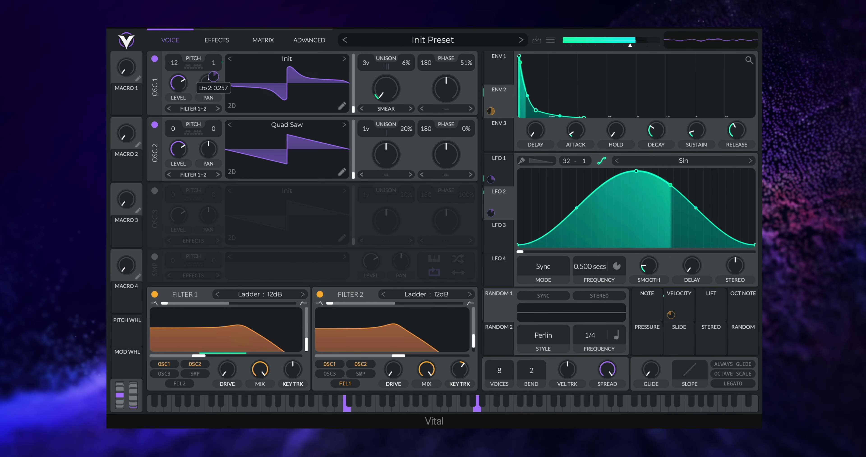
Raise Filter 2's cutoff and set LFO 2's frequency to 0.207 secs, trying a slower rate first.
left_click_drag(402, 356, 431, 359)
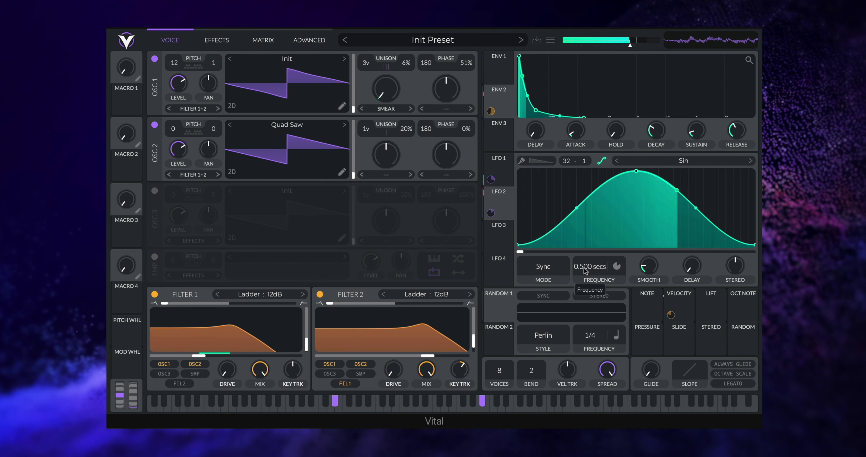
scroll(586, 274, "down", 4)
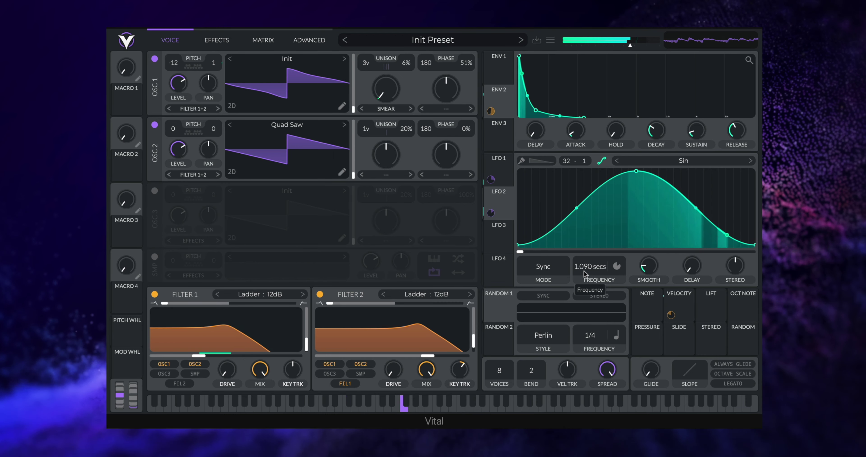
scroll(585, 272, "up", 5)
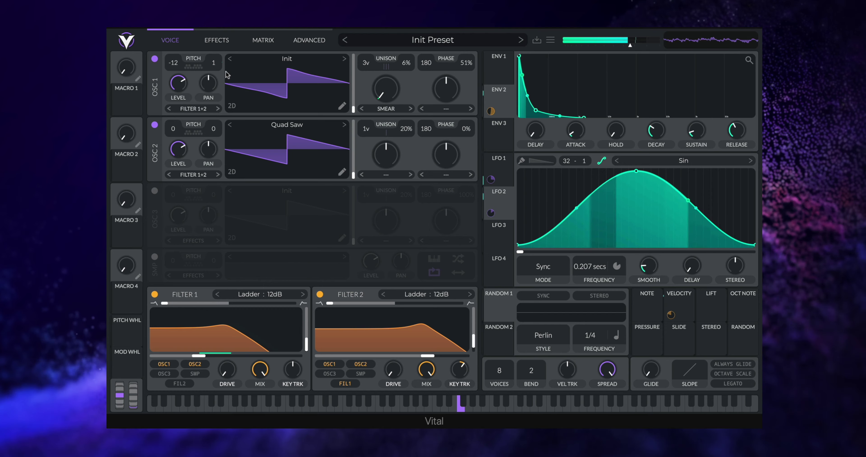
Assign LFO 2 to Osc 2's fine tune as well, using a small bipolar amount.
mouse_move(214, 76)
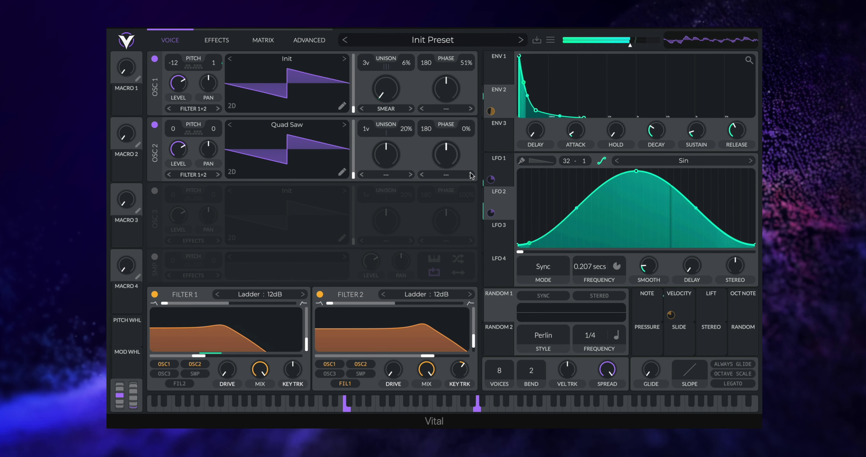
left_click_drag(491, 213, 216, 143)
right_click(215, 143)
left_click(235, 173)
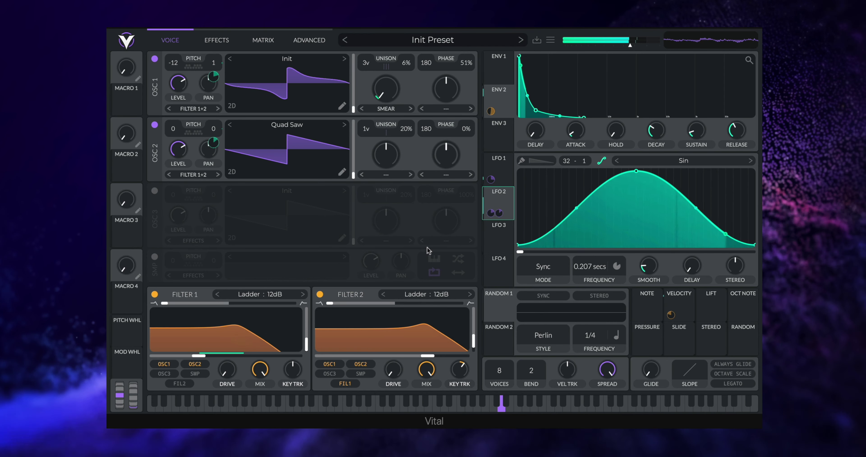
Lower Filter 2's cutoff to mid-range and assign the mod wheel to modulate it.
left_click_drag(432, 357, 351, 357)
left_click_drag(126, 366, 400, 357)
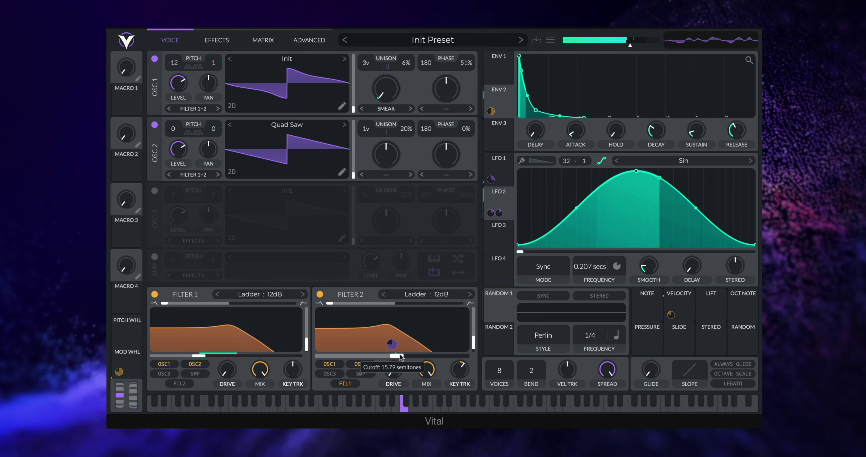
mouse_move(120, 372)
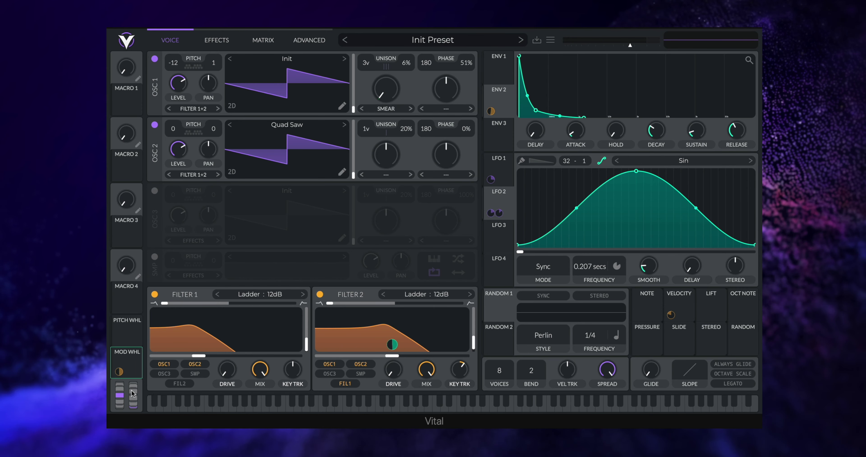
Raise the mod wheel to test the Filter 2 cutoff sweep, adjust its modulation amount, and return the wheel to minimum.
mouse_move(131, 390)
left_mouse_down()
mouse_move(145, 291)
mouse_move(145, 322)
mouse_move(147, 304)
left_mouse_up()
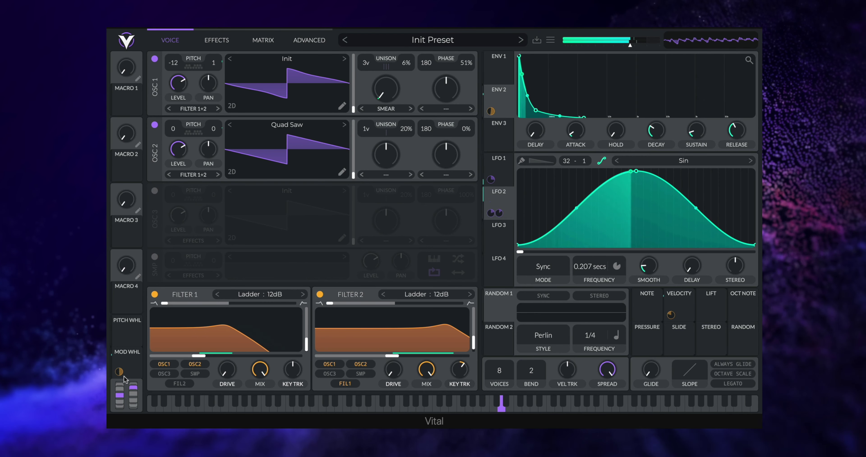
mouse_move(119, 372)
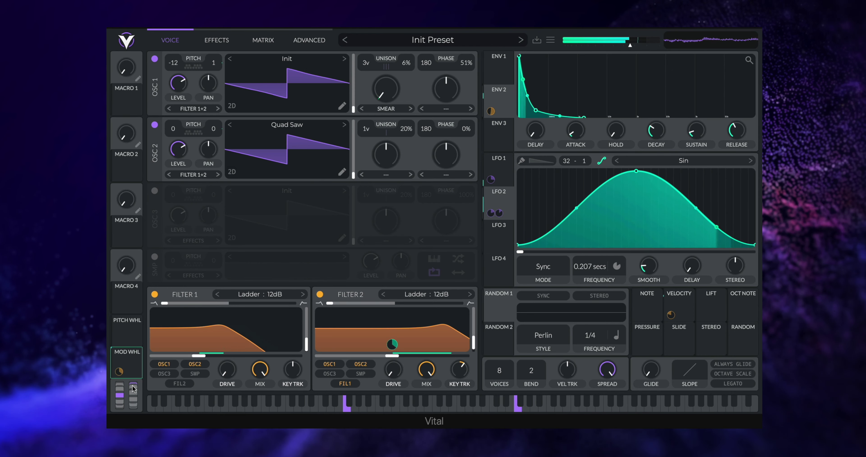
left_click_drag(134, 389, 134, 407)
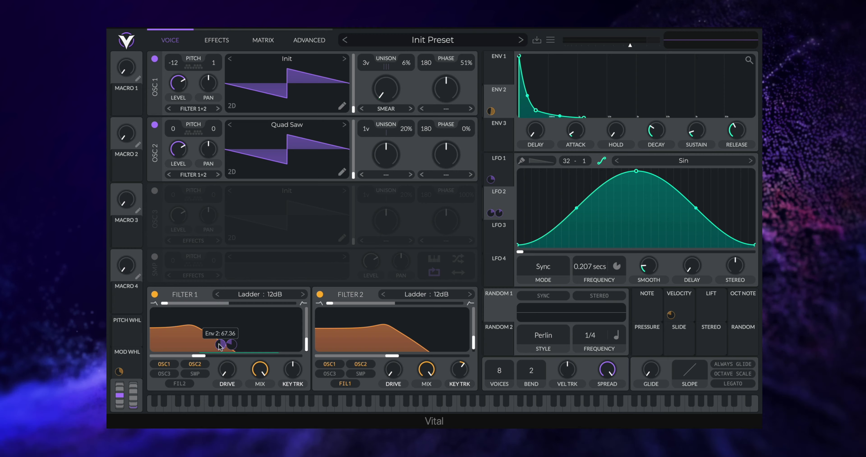
Increase Env 2's amount on Filter 1's cutoff and assign Env 2 to Filter 2's cutoff with a small amount.
mouse_move(220, 345)
left_mouse_down()
mouse_move(220, 336)
mouse_move(220, 356)
mouse_move(221, 339)
mouse_move(231, 348)
left_mouse_up()
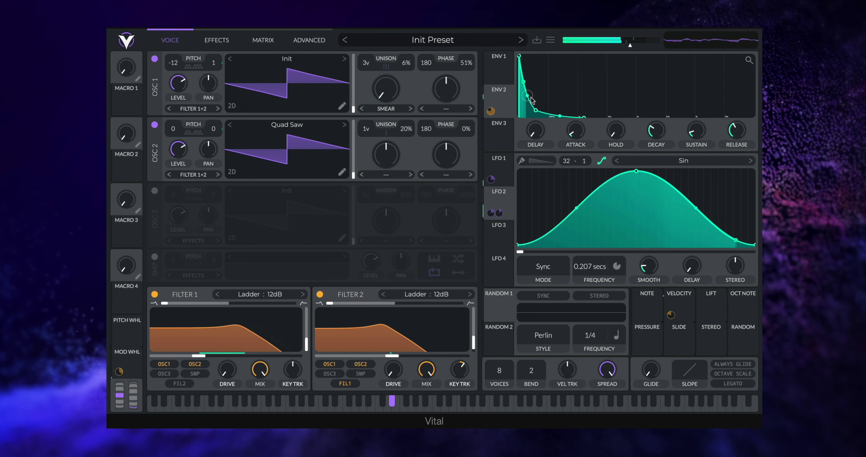
left_click_drag(491, 111, 392, 338)
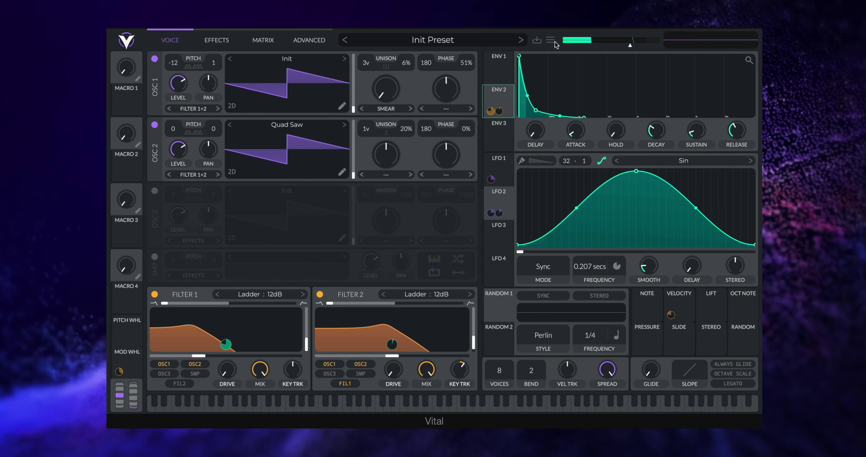
Save the preset as PL_Demo in the Lead style.
left_click(538, 40)
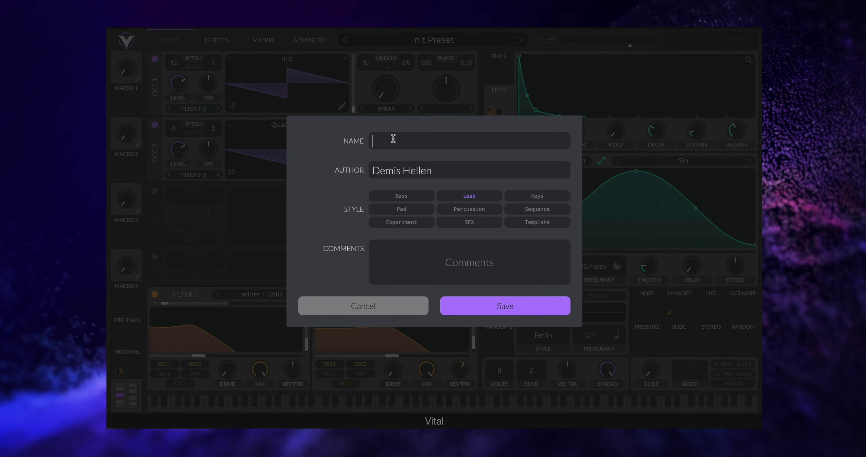
type("PL_De")
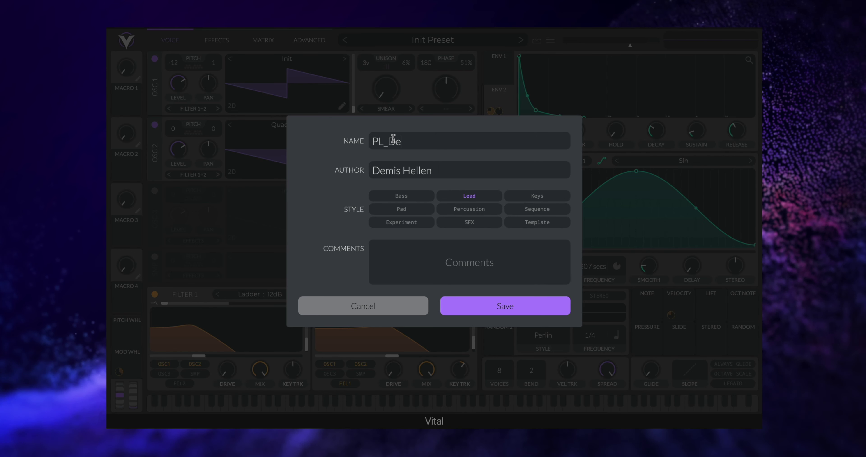
type("mo")
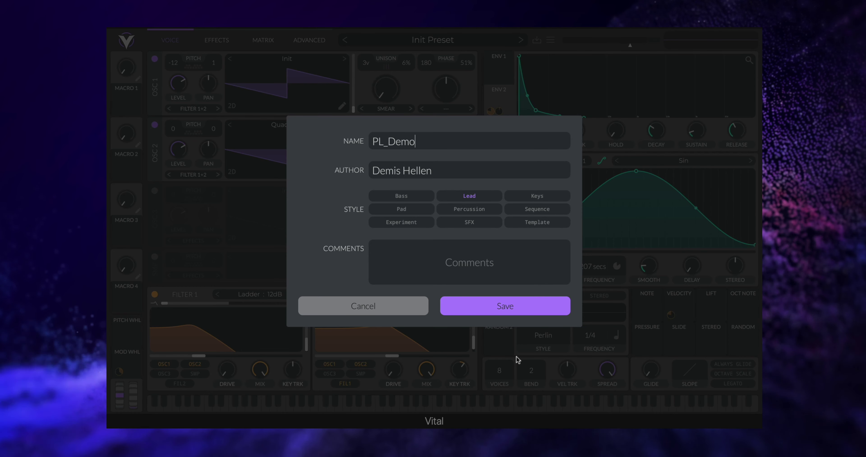
left_click(506, 308)
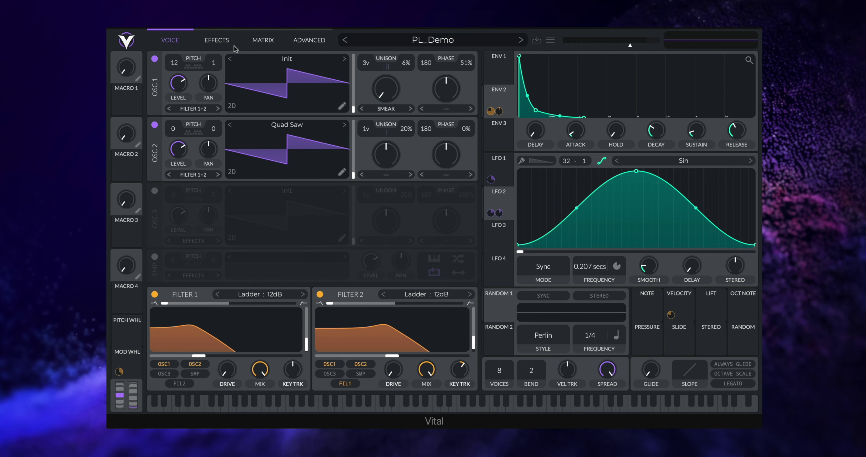
Enable the Reverb effect and move it to the start of the effects chain.
left_click(209, 42)
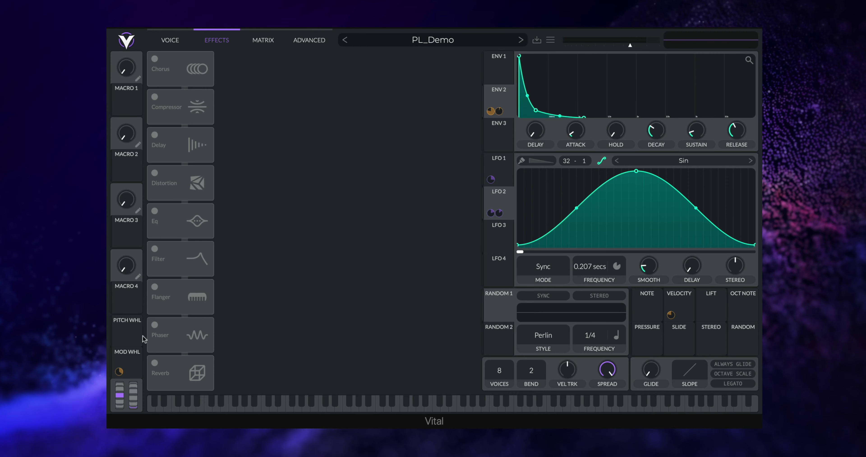
left_click(154, 363)
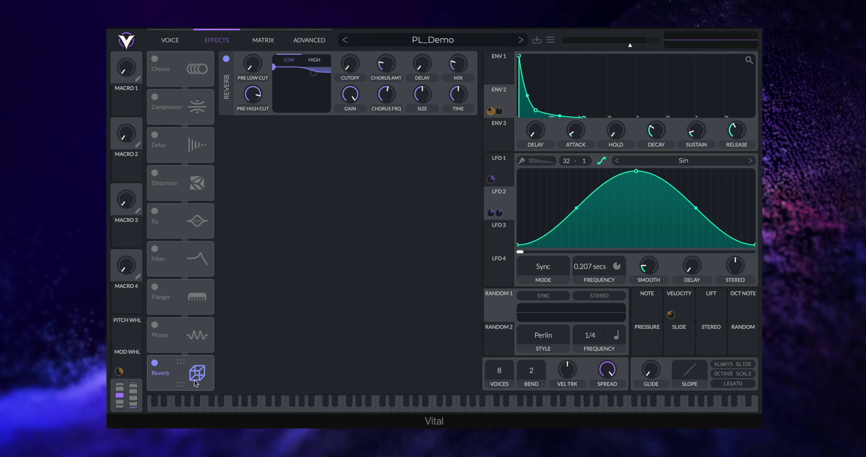
left_click_drag(198, 374, 203, 79)
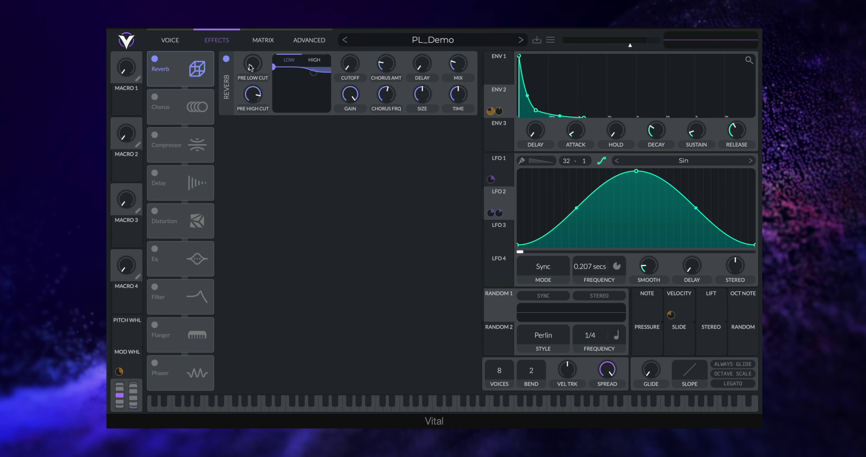
Cut the reverb's low band with a raised cutoff and reduced gain, and set its mix to about half.
left_click_drag(276, 69, 290, 97)
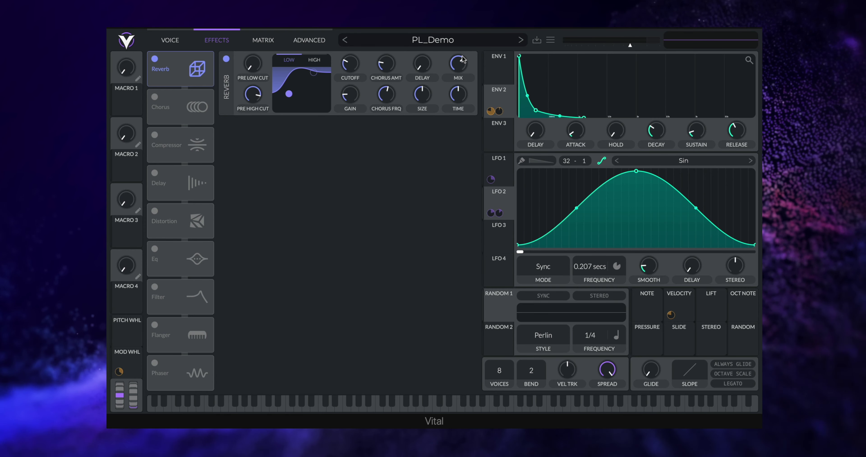
mouse_move(458, 70)
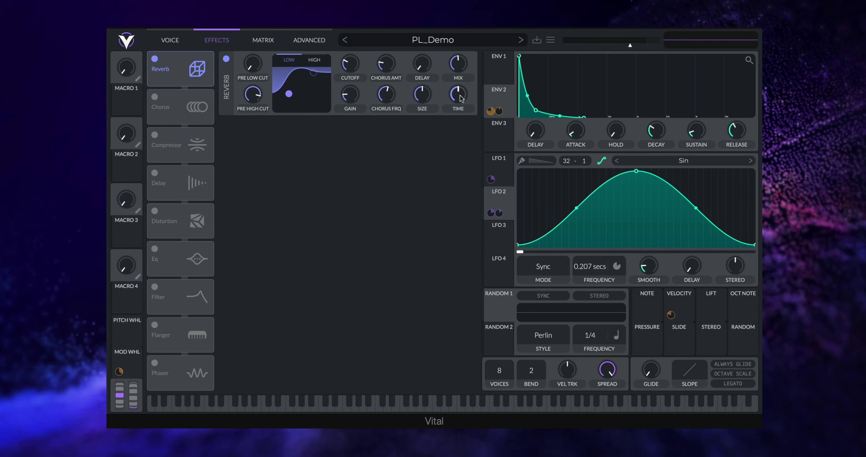
mouse_move(465, 92)
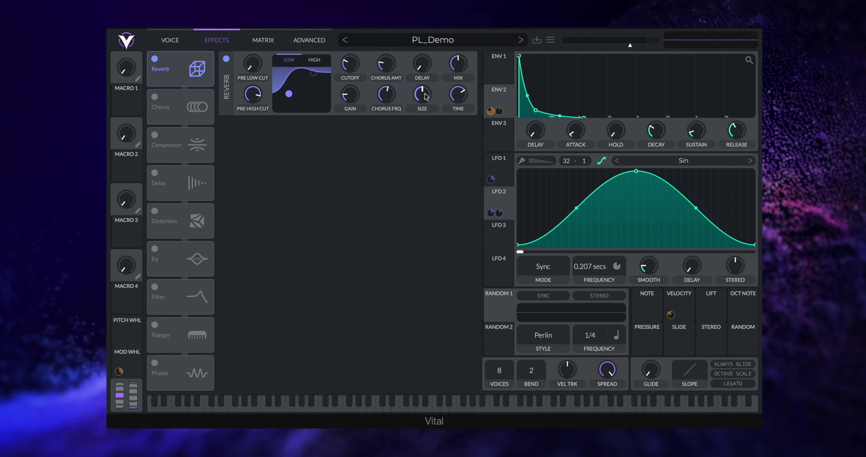
Set the reverb's size to 68.98% and its time to 4.129 secs.
scroll(428, 93, "up", 3)
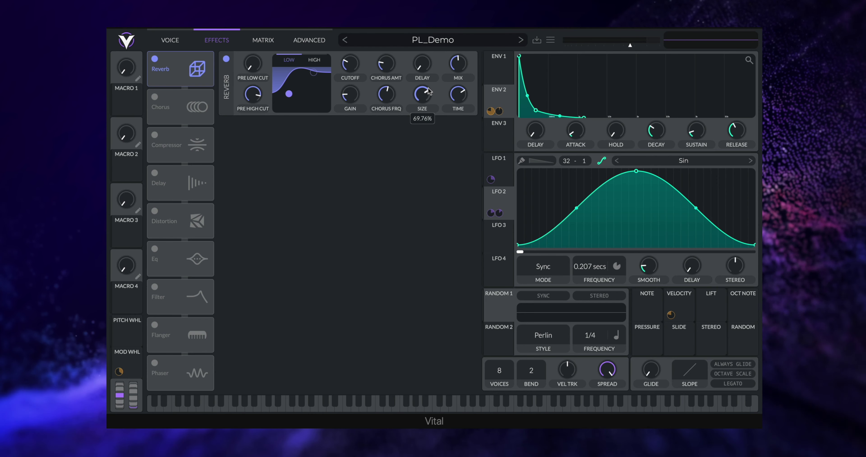
scroll(429, 91, "down", 1)
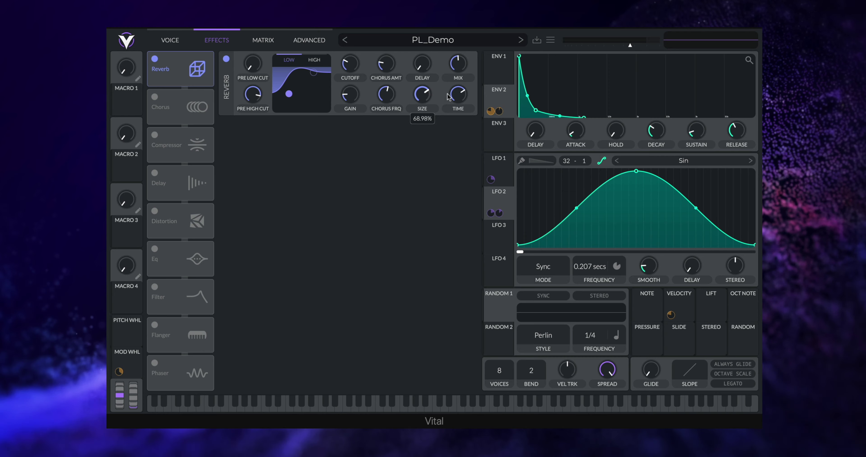
scroll(460, 97, "down", 2)
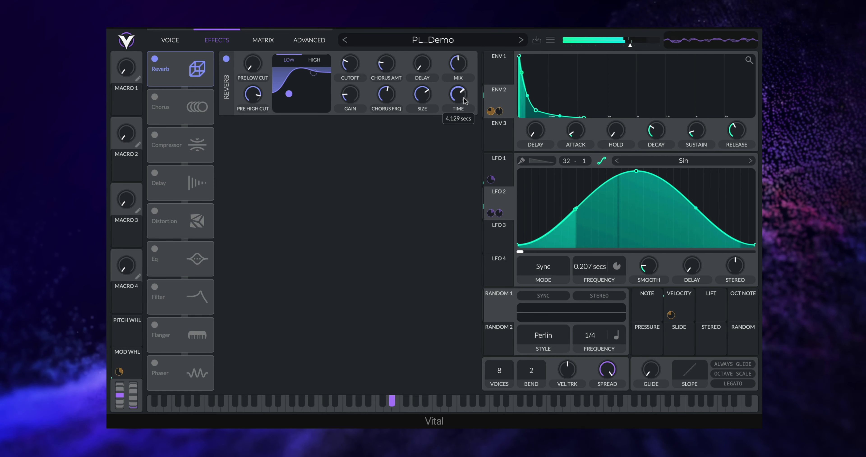
Turn the reverb's chorus amount and chorus frequency down to minimum, and sweep the mod wheel to audition the patch.
left_click_drag(386, 94, 371, 211)
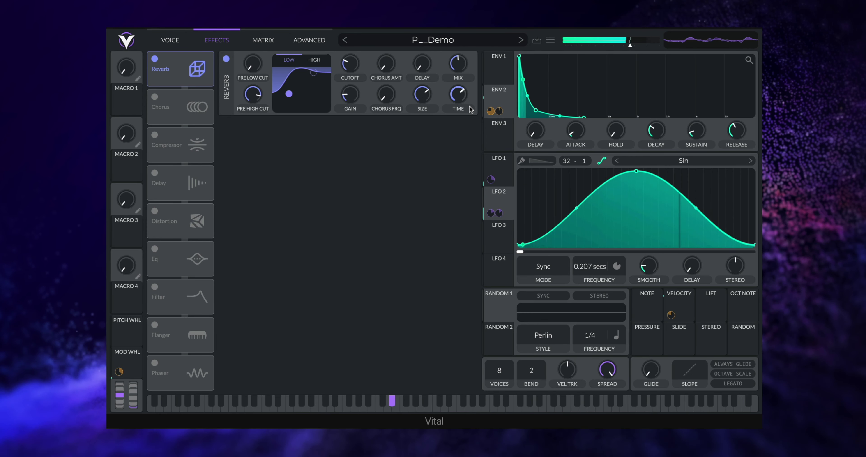
left_click_drag(134, 405, 157, 373)
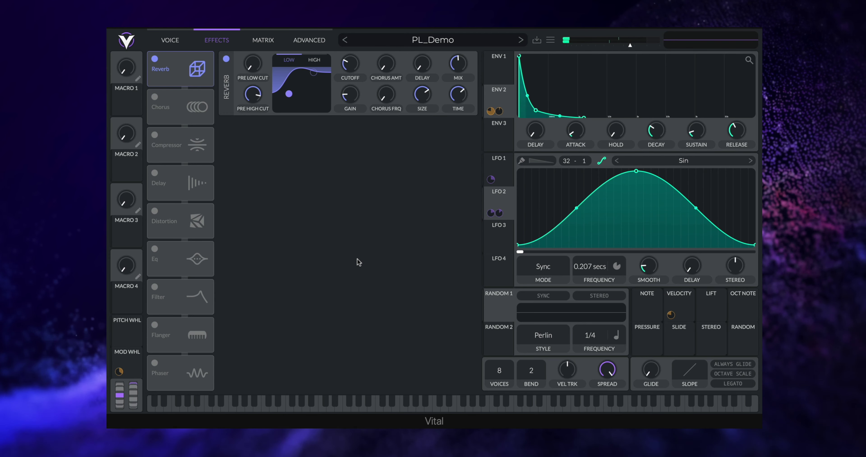
Bend LFO 3's ramp into a steep decay curve and set it to Envelope mode with its frequency in seconds.
left_click(499, 170)
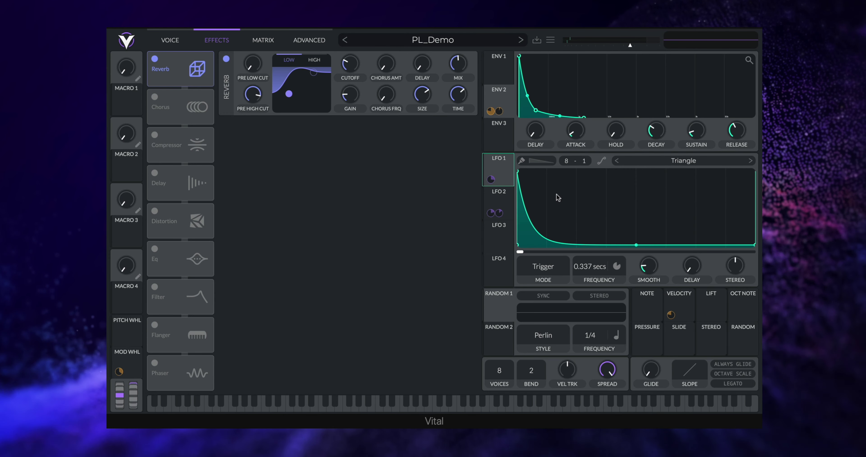
left_click(500, 244)
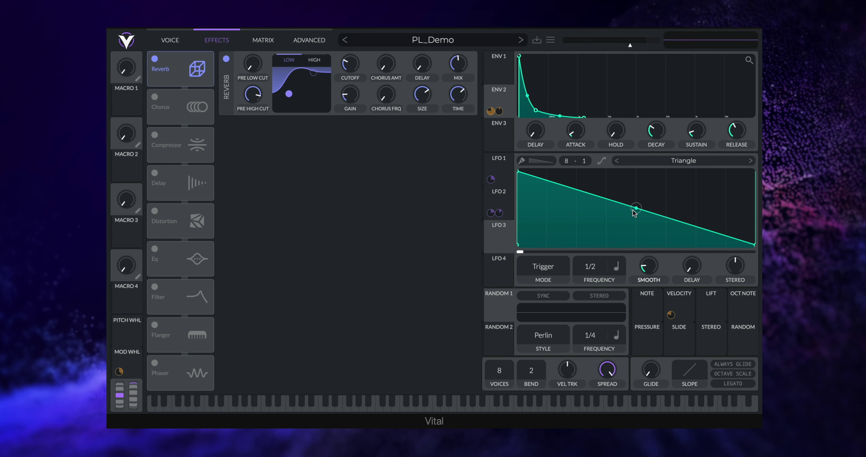
left_click_drag(634, 213, 636, 243)
left_click(545, 267)
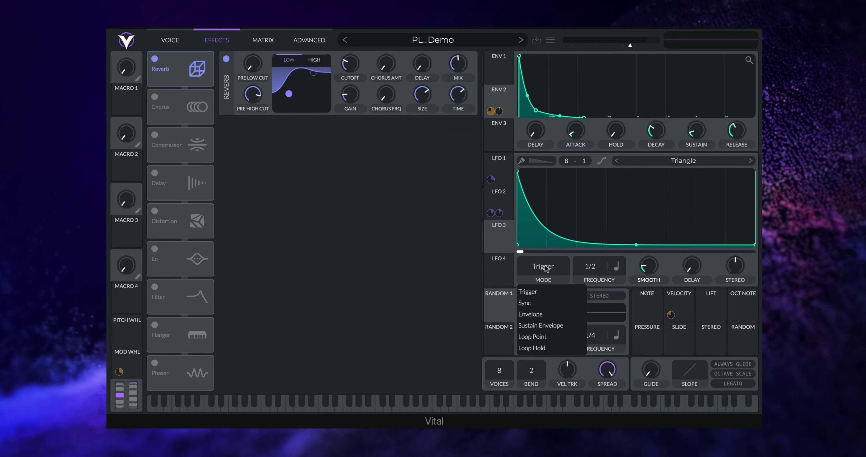
left_click(538, 315)
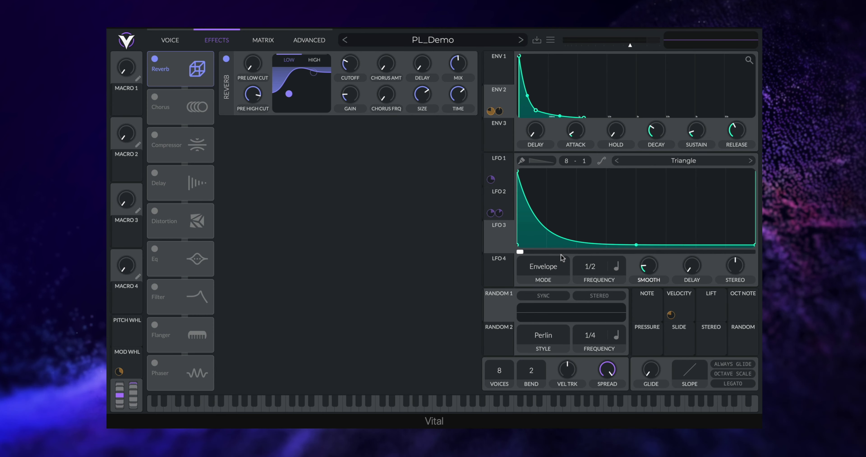
left_click(616, 266)
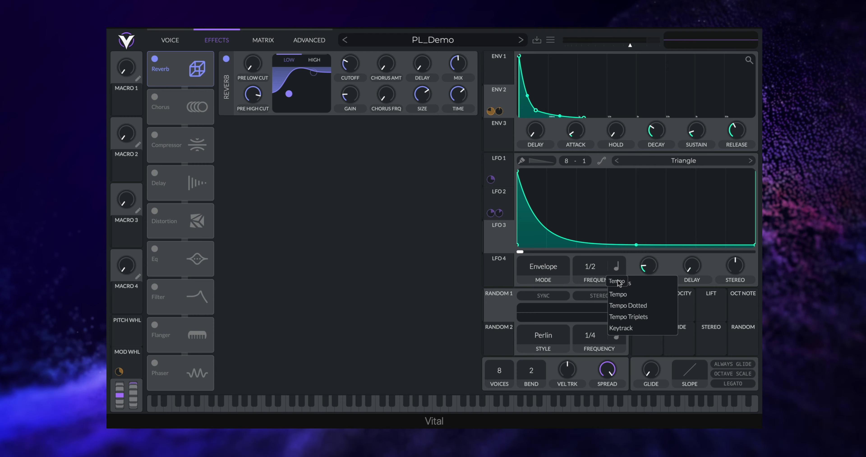
left_click(635, 289)
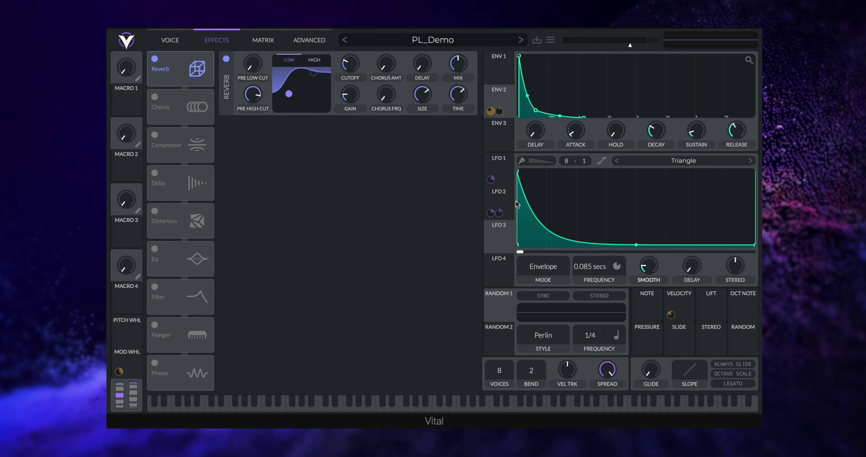
Modulate the reverb mix with LFO 3 at an amount of -0.452 and set the LFO's frequency to 0.331 secs.
left_click_drag(503, 241, 458, 91)
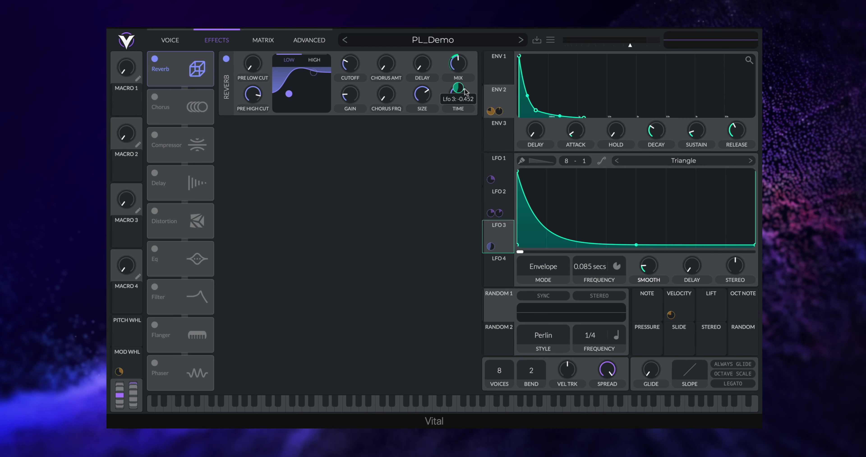
mouse_move(591, 275)
left_mouse_down()
mouse_move(591, 256)
mouse_move(591, 284)
left_mouse_up()
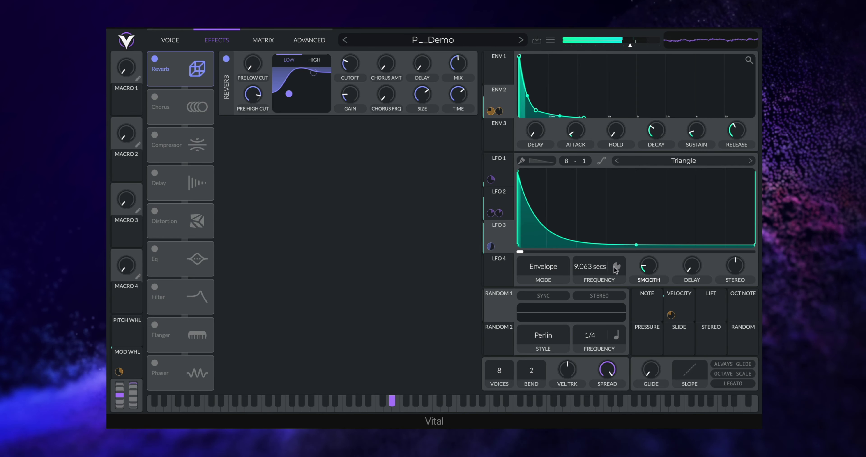
scroll(585, 274, "down", 4)
scroll(585, 279, "down", 4)
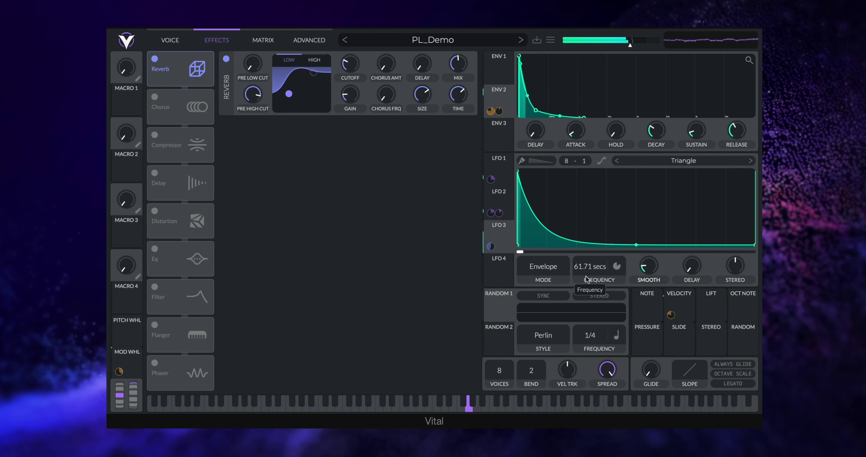
mouse_move(586, 281)
left_mouse_down()
mouse_move(587, 300)
mouse_move(589, 269)
mouse_move(588, 277)
left_mouse_up()
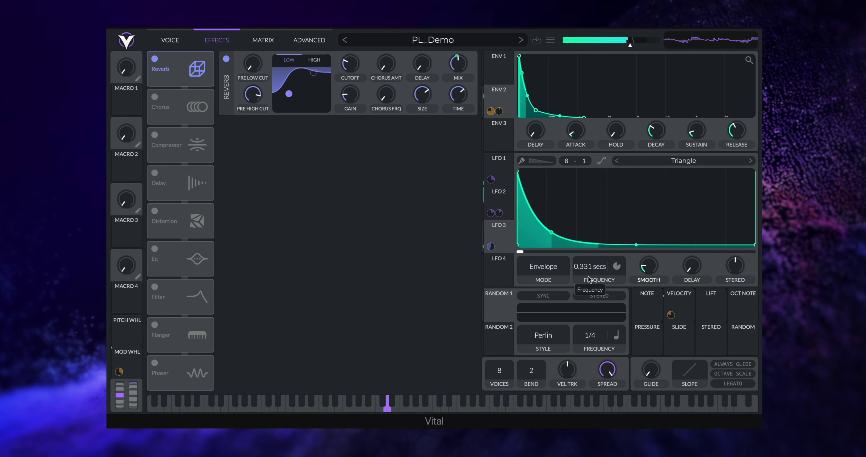
Bypass LFO 3's modulation of the reverb mix to compare the sound, and reactivate it.
mouse_move(491, 248)
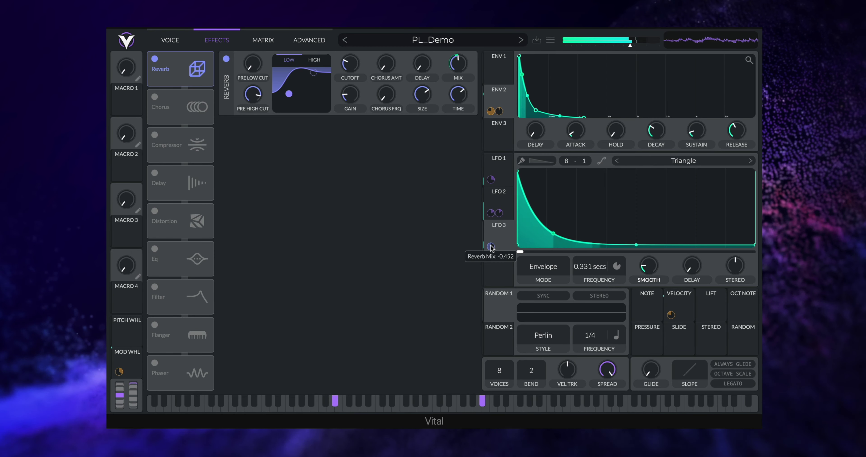
right_click(491, 248)
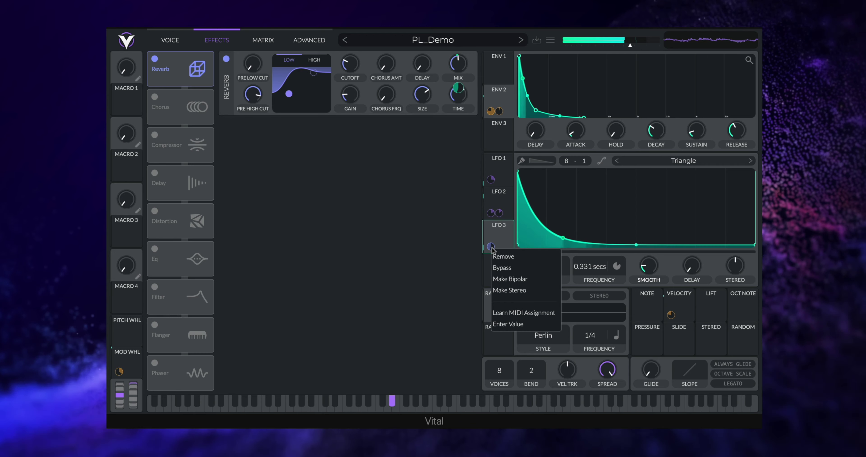
left_click(505, 267)
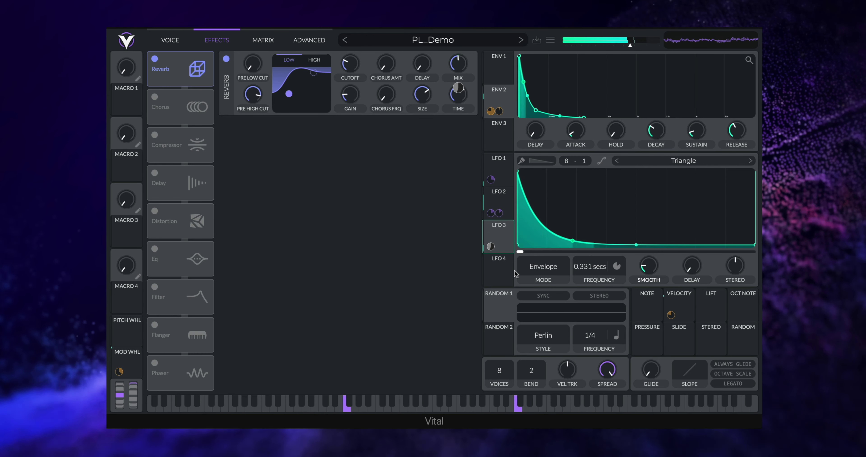
mouse_move(491, 248)
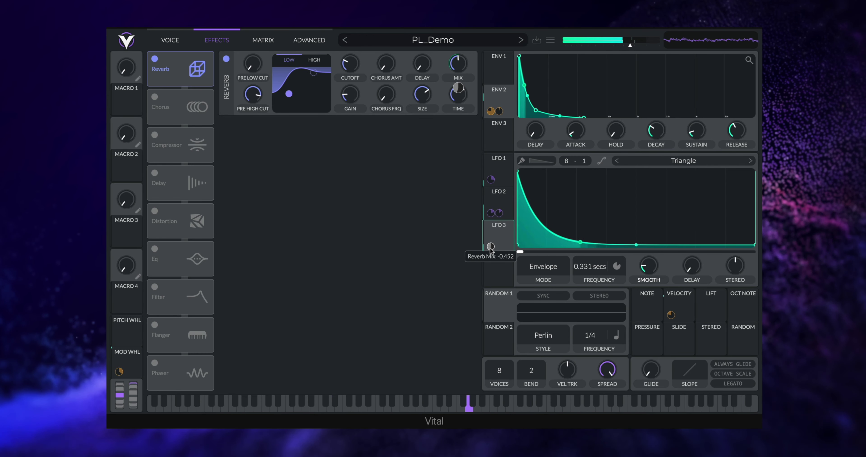
right_click(491, 247)
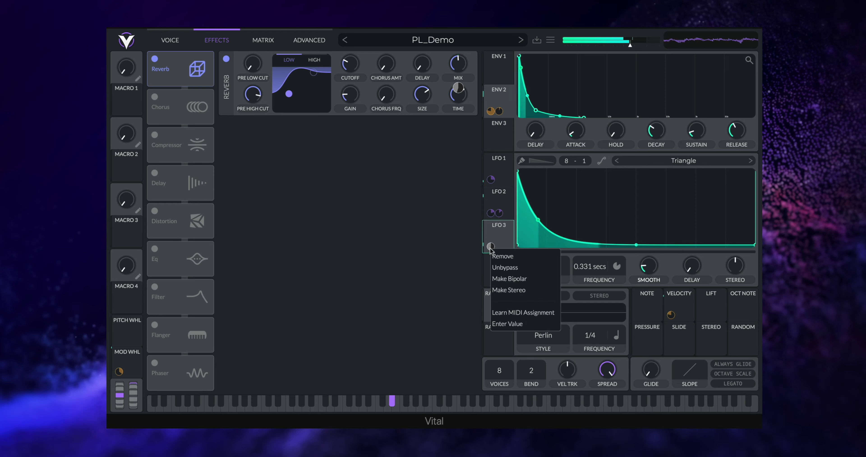
left_click(504, 269)
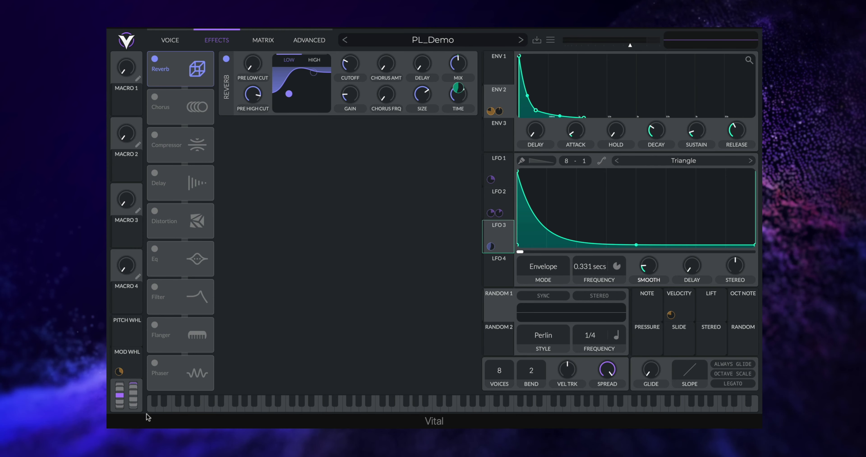
Enable the Delay effect and move it directly after the Reverb in the effects chain.
mouse_move(182, 72)
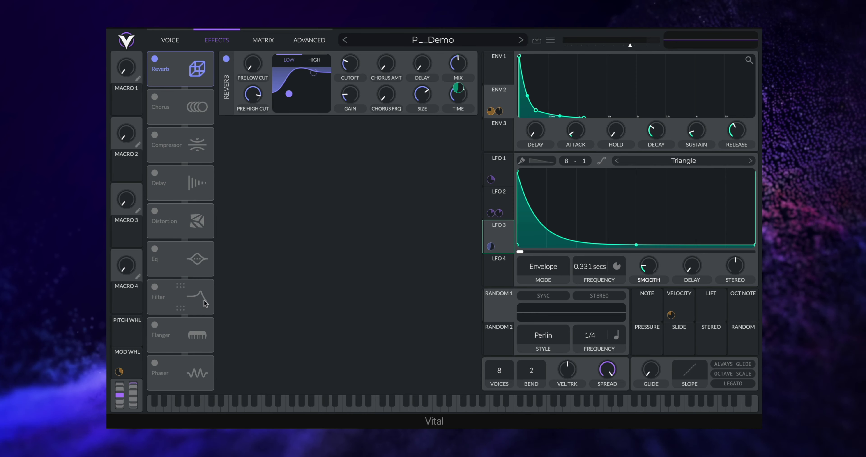
left_click(155, 173)
left_click_drag(188, 183, 190, 100)
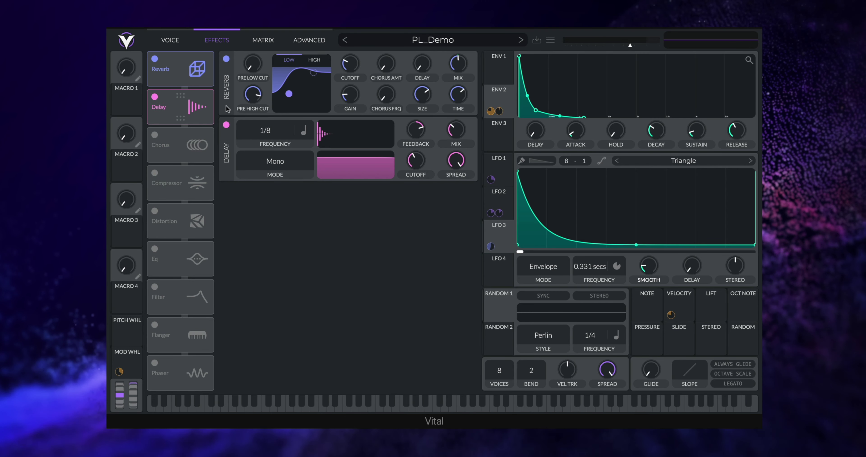
Set the delay to Stereo mode and its second frequency to Tempo Dotted.
left_click(289, 165)
left_click(283, 196)
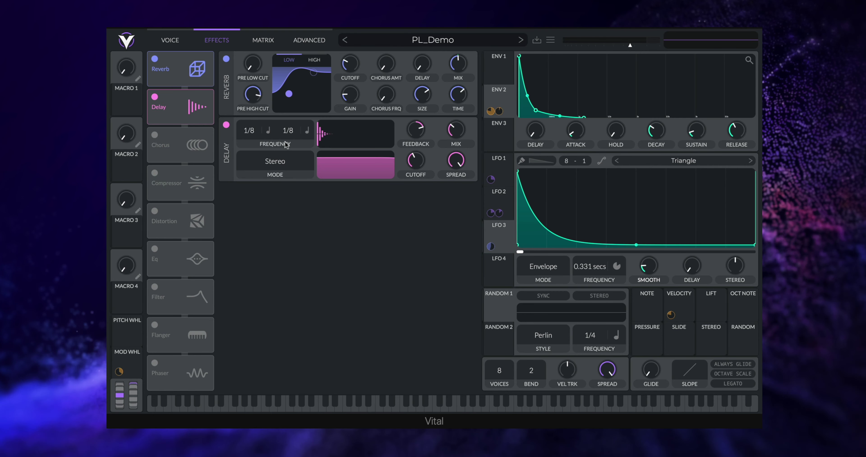
left_click(307, 131)
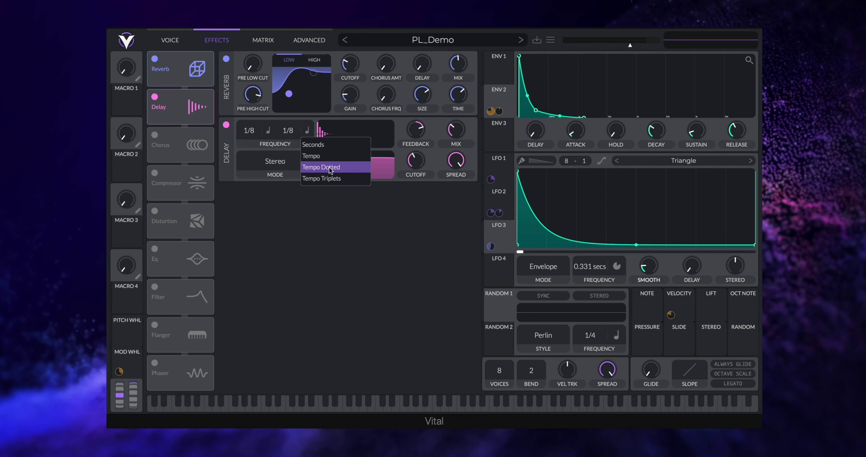
left_click(329, 173)
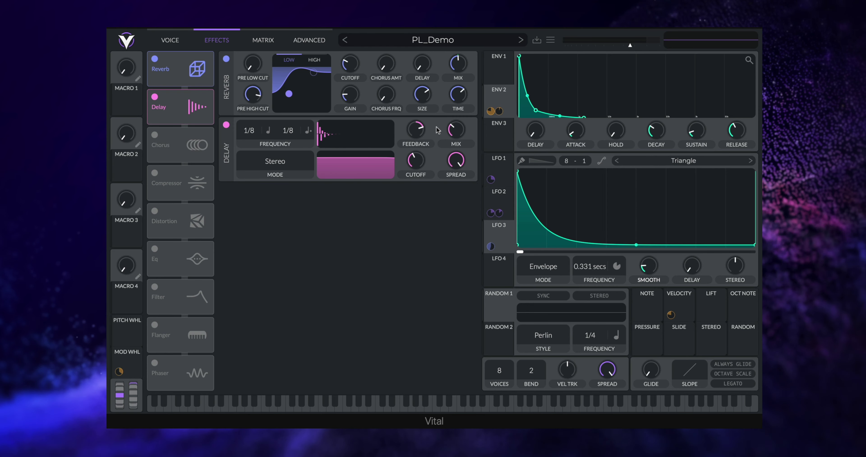
Raise the delay's filter cutoff to maximum and lower its spread, comparing the sound against the bypassed delay.
key("space")
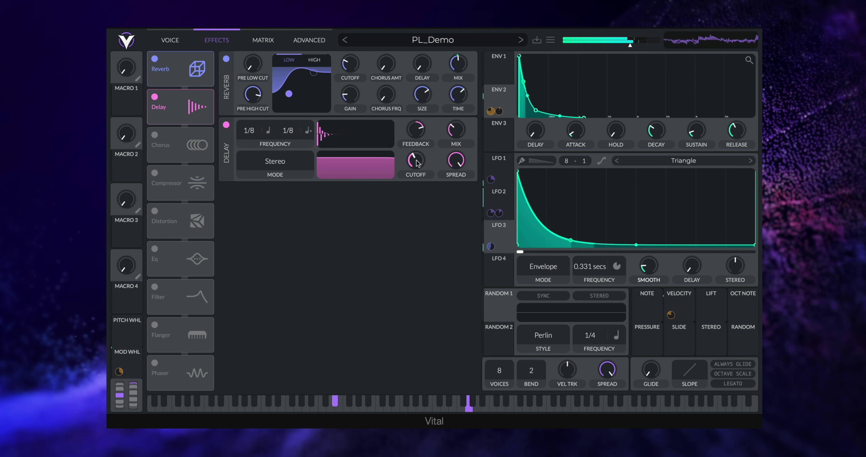
left_click_drag(420, 163, 420, 156)
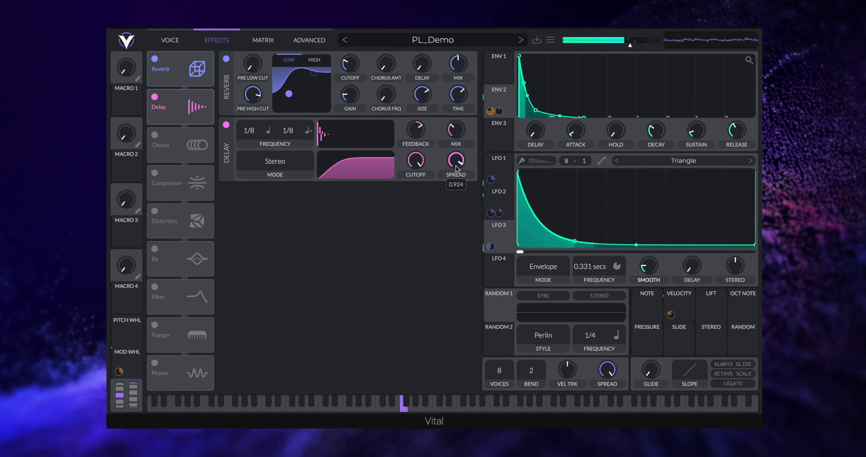
left_click_drag(465, 177, 454, 174)
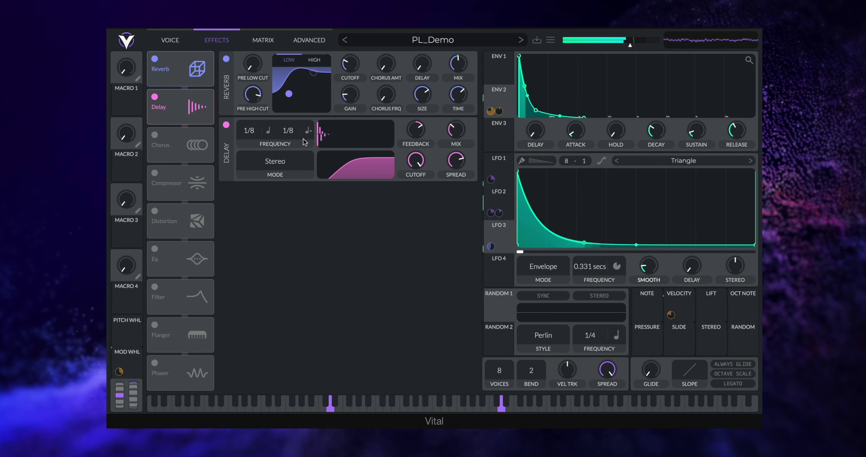
left_click(227, 125)
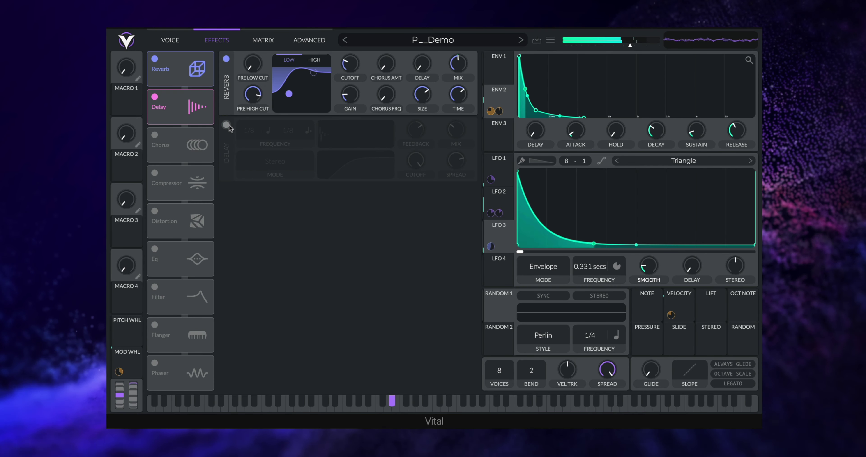
left_click(227, 125)
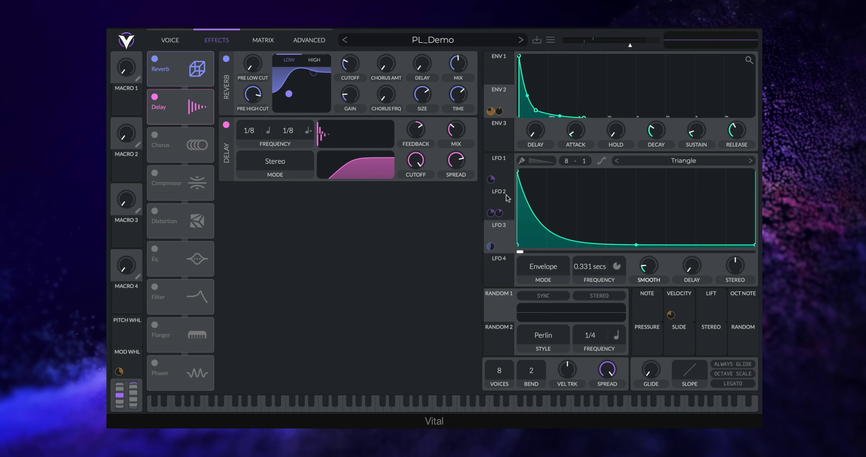
Modulate the delay's mix with LFO 3 using a small negative amount.
left_click_drag(491, 246, 456, 183)
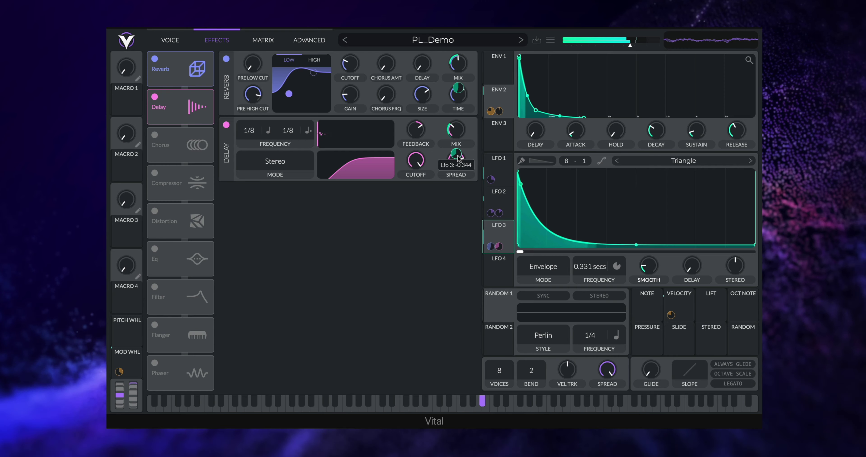
left_click_drag(460, 158, 459, 149)
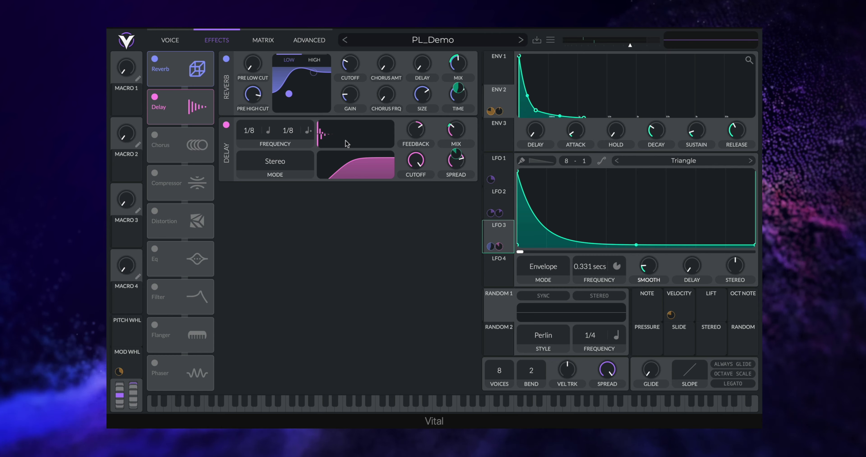
Enable the Distortion effect, move it directly after the Delay, and set its type to Down Sample.
left_click(155, 212)
left_click_drag(181, 224, 180, 139)
left_click(285, 206)
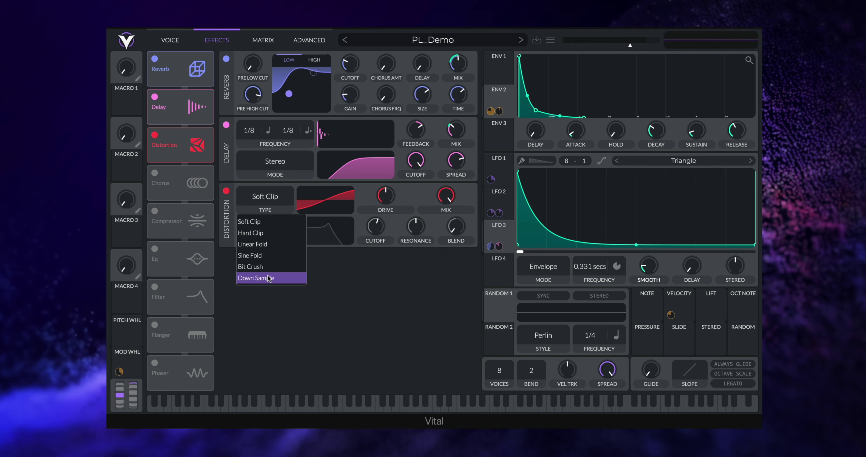
left_click(270, 278)
Set the distortion's drive to -4.933 dB and compare the sound with the effect off and on.
left_click_drag(386, 199, 393, 225)
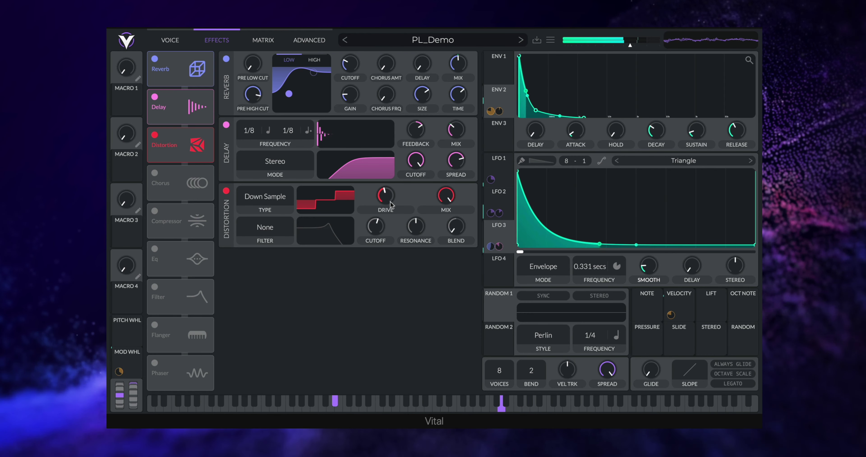
mouse_move(390, 201)
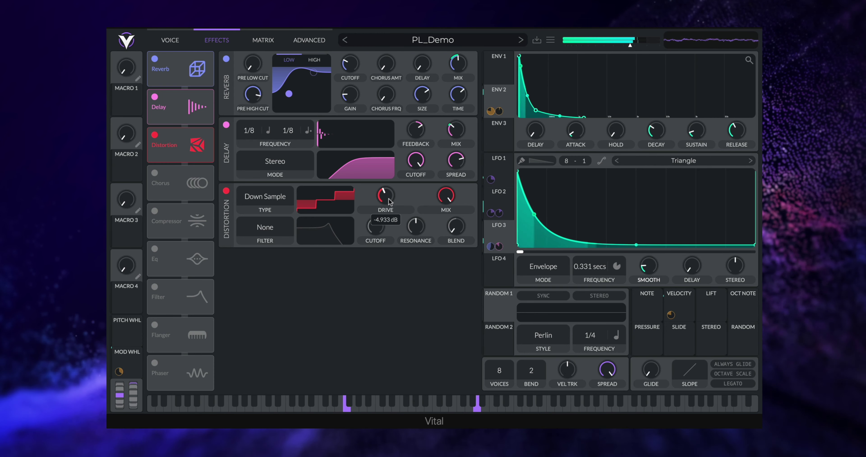
left_click(227, 192)
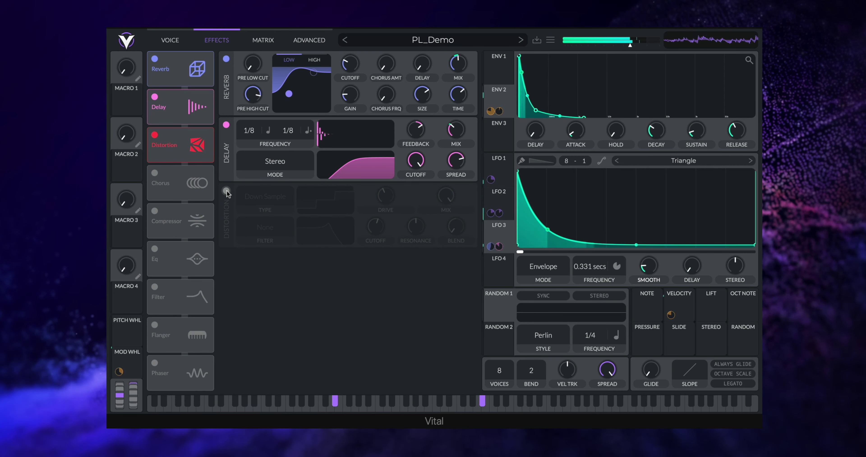
left_click(226, 191)
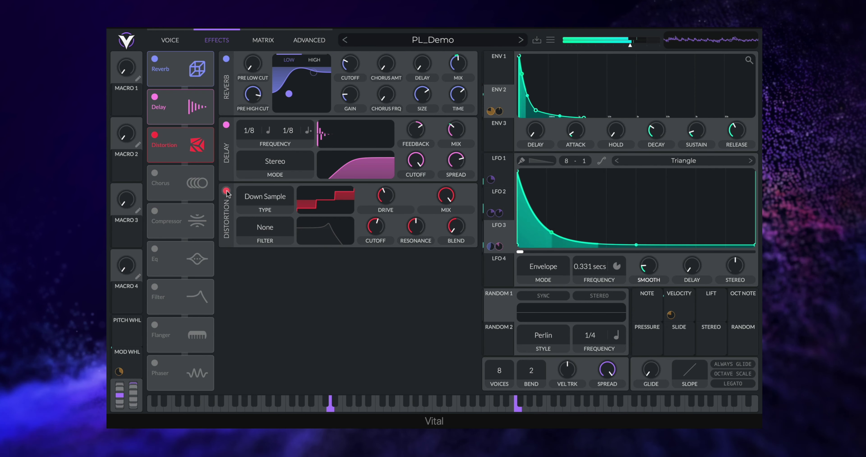
Compare the sound with the distortion bypassed and active, and lower the distortion's mix to roughly a quarter.
left_click(226, 191)
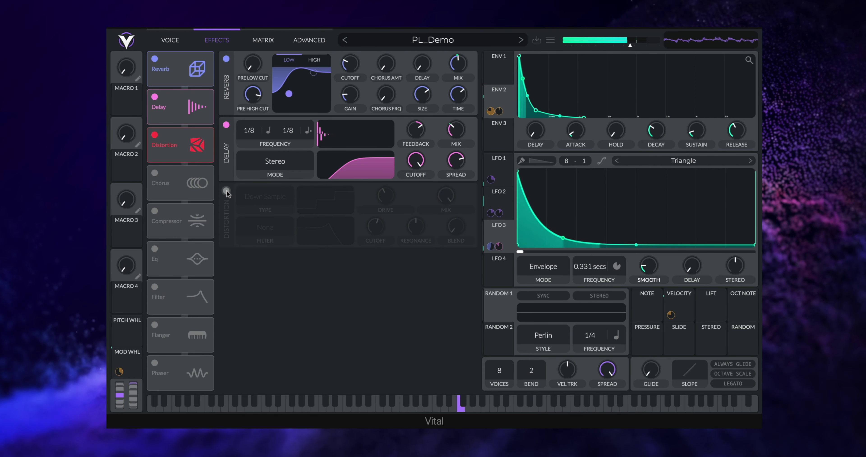
left_click(227, 191)
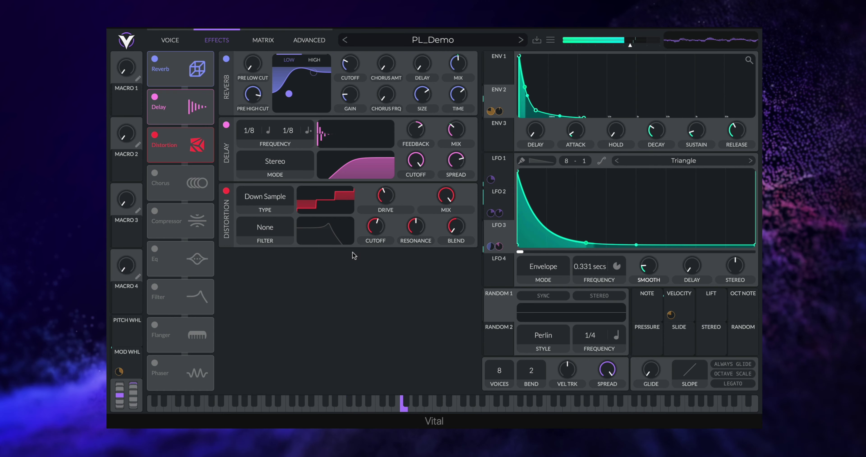
mouse_move(439, 205)
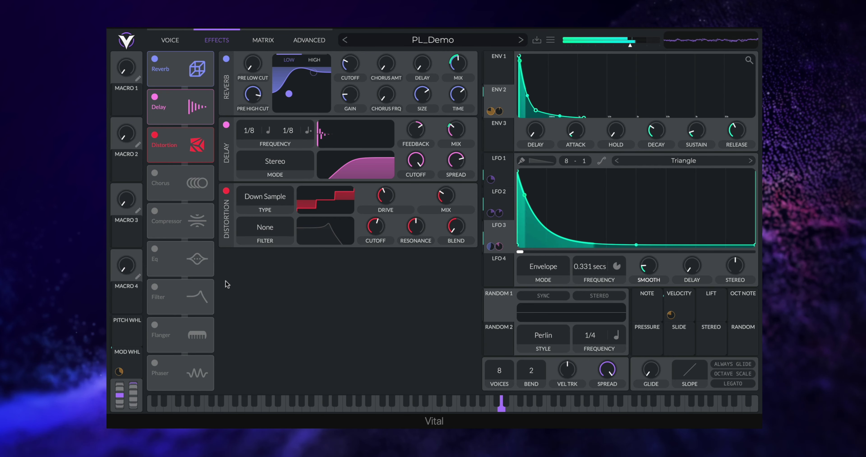
Set the distortion's filter to Pre and shape it into a high-pass with maximum blend, low resonance and a lowered cutoff.
left_click(240, 242)
left_click(257, 264)
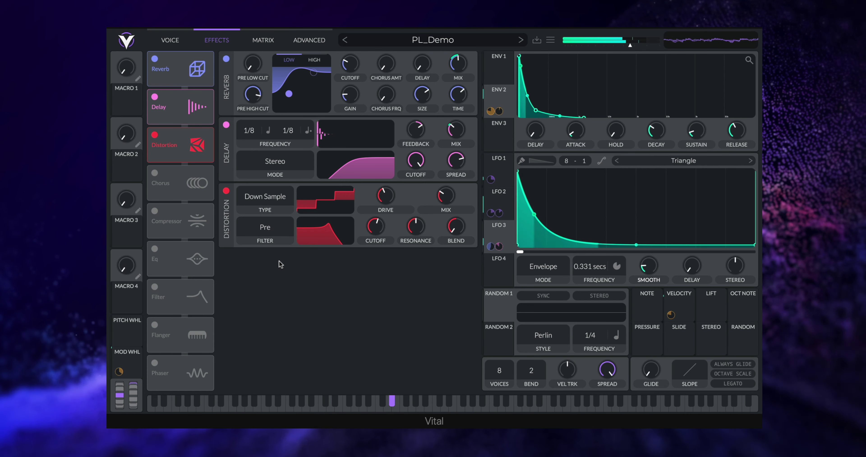
left_click_drag(460, 235, 379, 232)
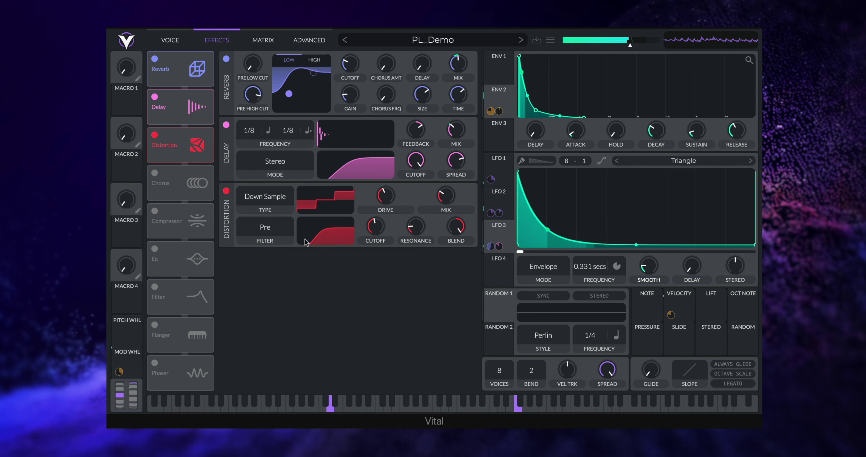
left_click_drag(379, 232, 381, 237)
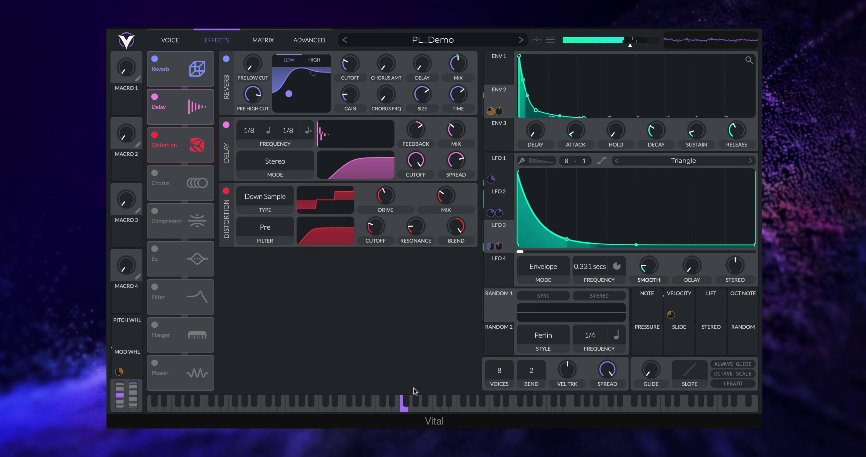
Modulate the distortion's drive with the mod wheel by 9.550 and try out the wheel's range.
left_click_drag(133, 404, 133, 401)
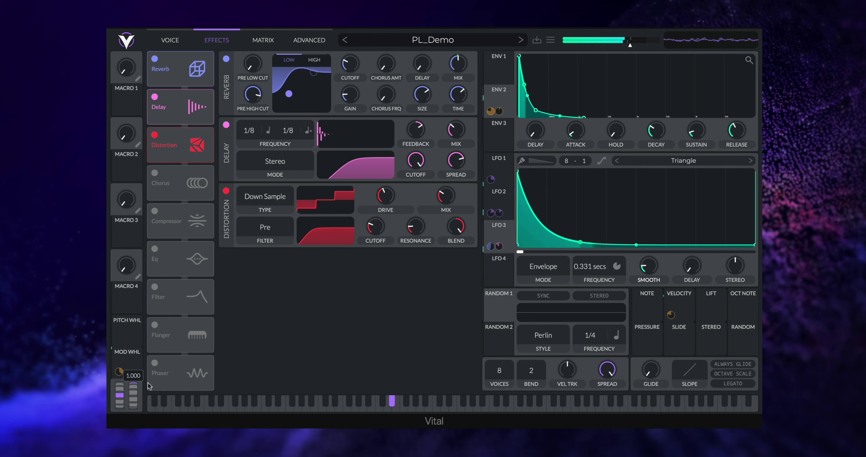
left_click_drag(119, 371, 386, 204)
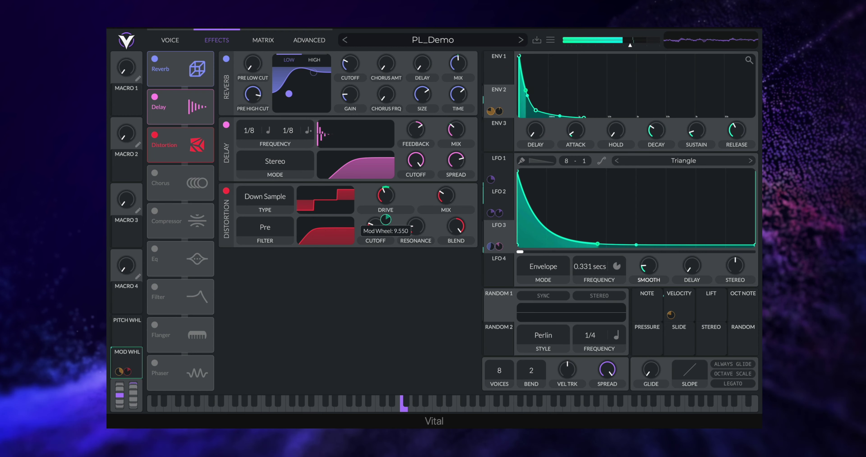
left_click_drag(133, 388, 146, 369)
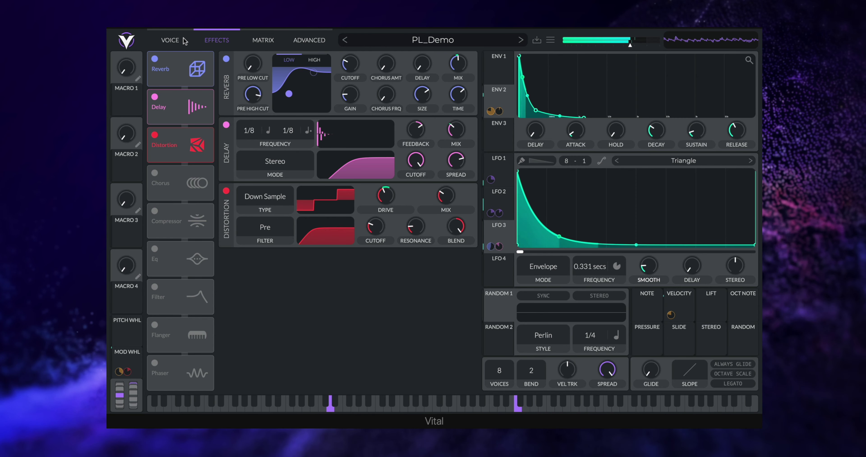
Return to the voice page and save the preset under the name "PL_Vital I" with the Lead style.
left_click(174, 40)
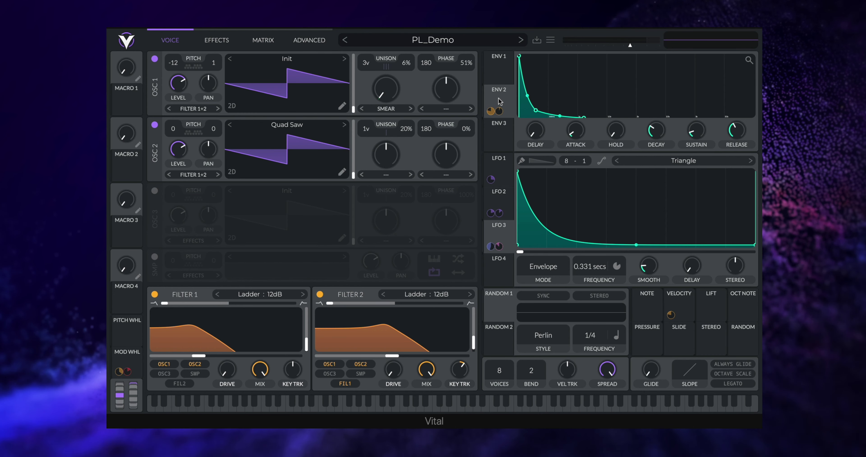
left_click(543, 41)
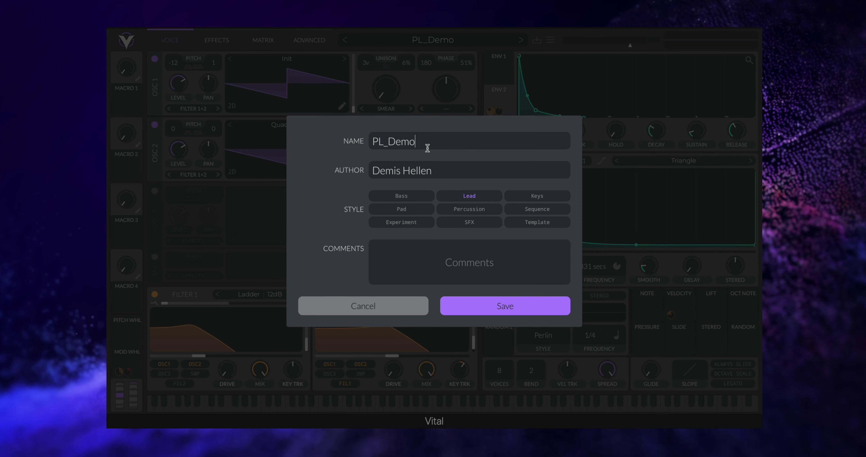
left_click(393, 139)
key("Left")
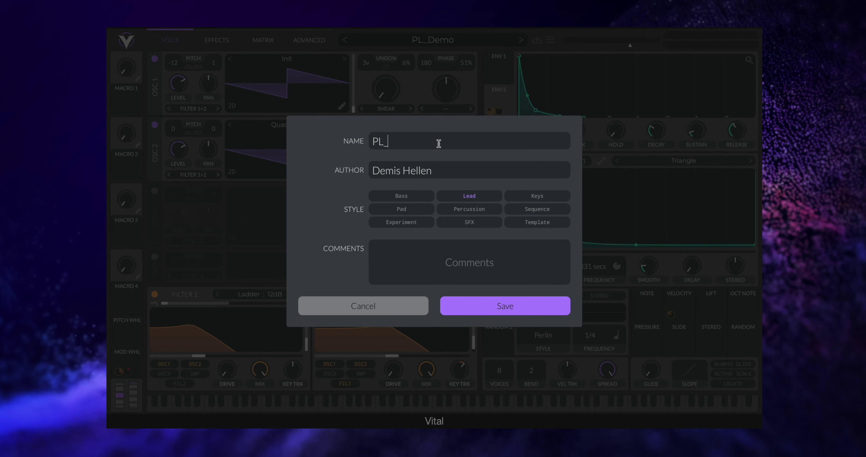
type("Vital")
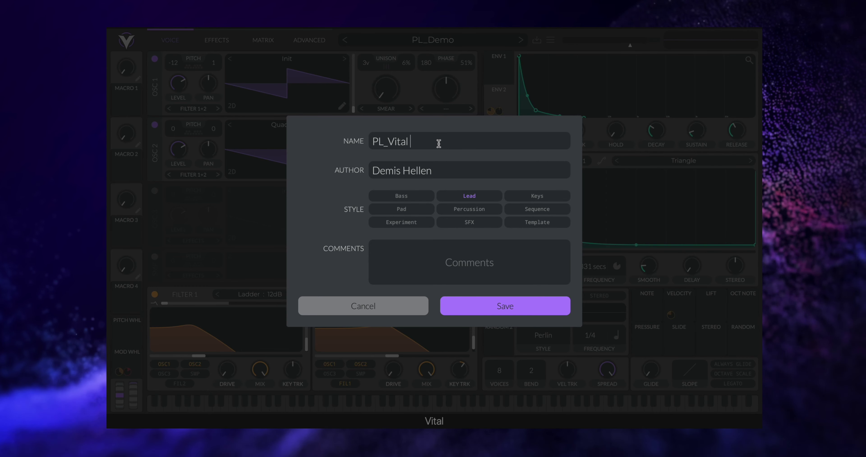
type(" I")
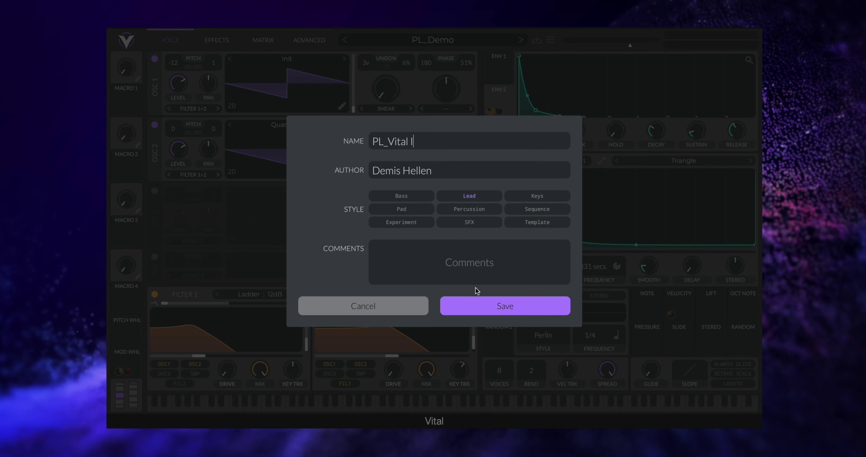
key("Return")
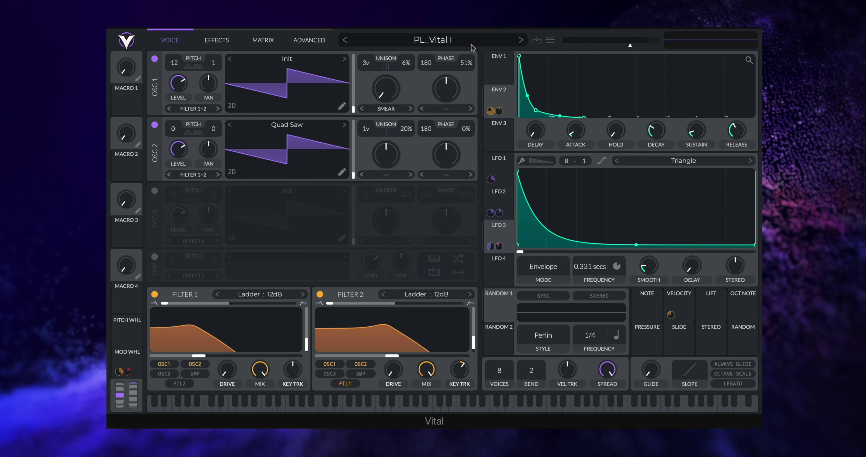